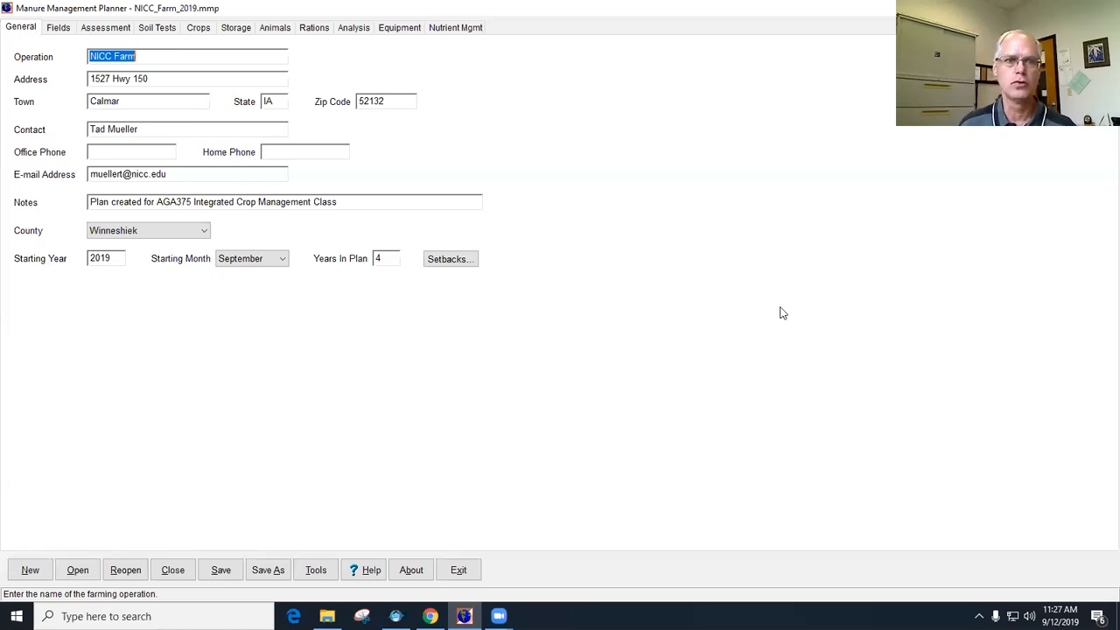
- Enter a yield goal of 25 tons per acre for every corn silage crop year, starting with field SHP 1 in 2020
click(195, 28)
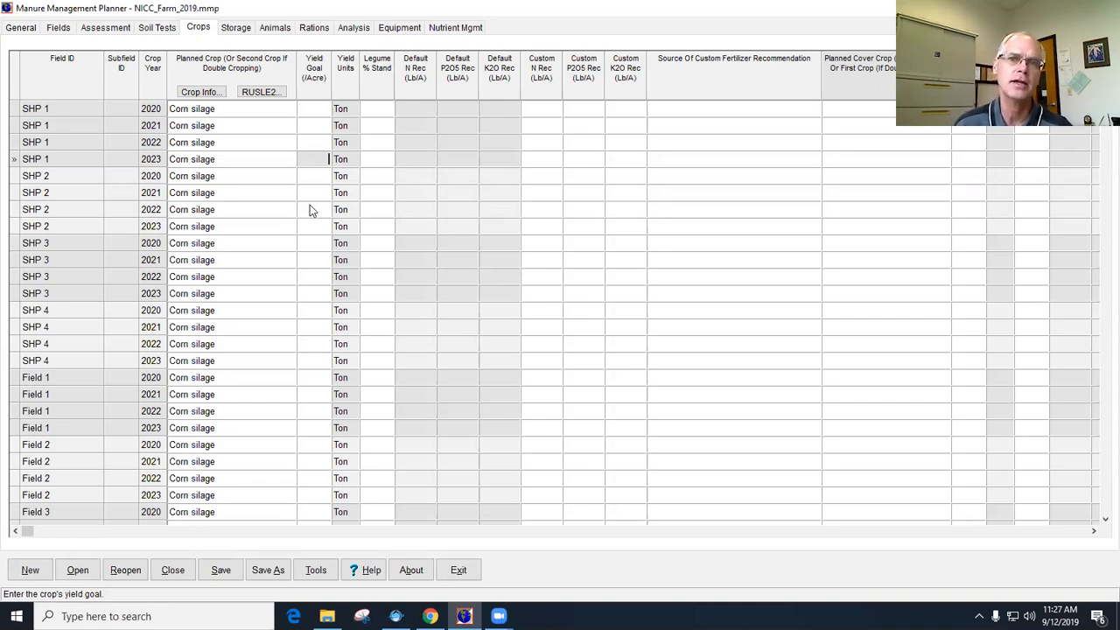
click(325, 111)
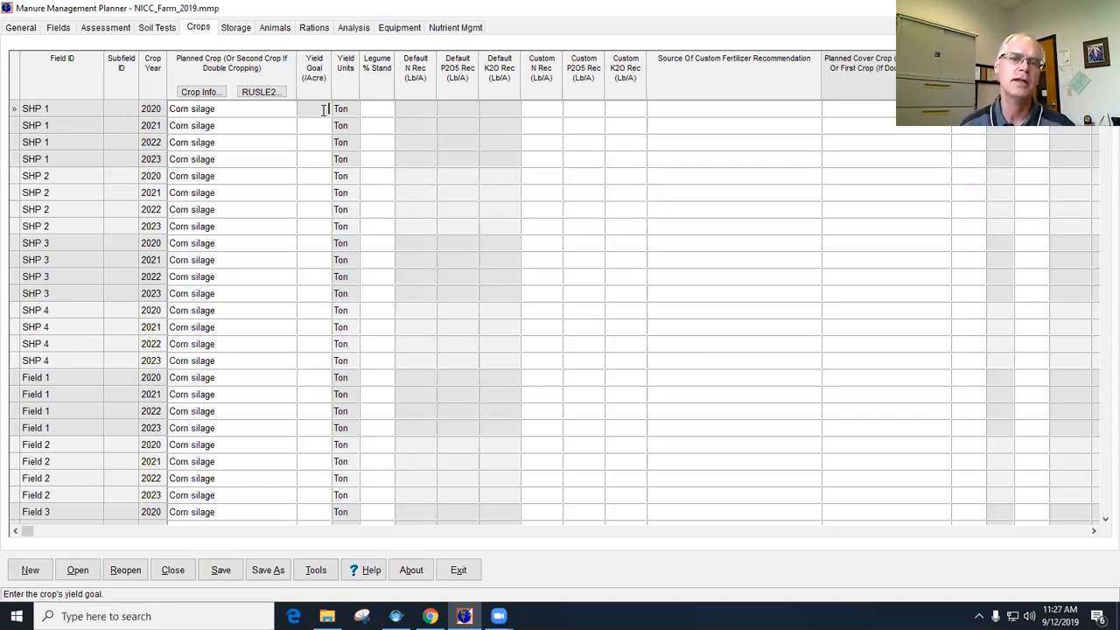
text(25)
key(Tab)
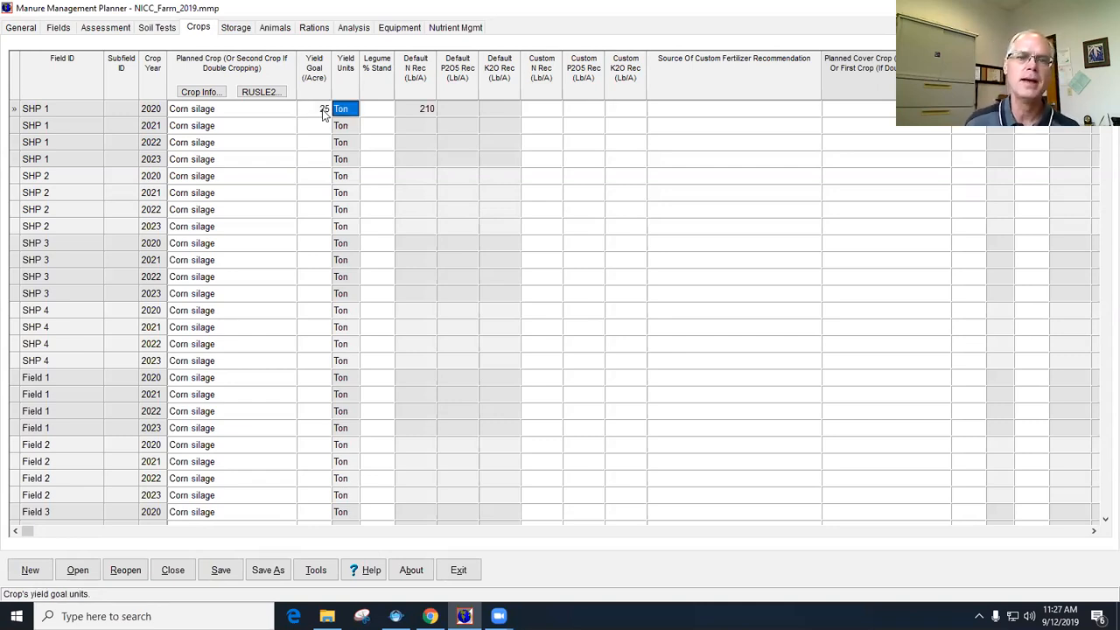
click(325, 128)
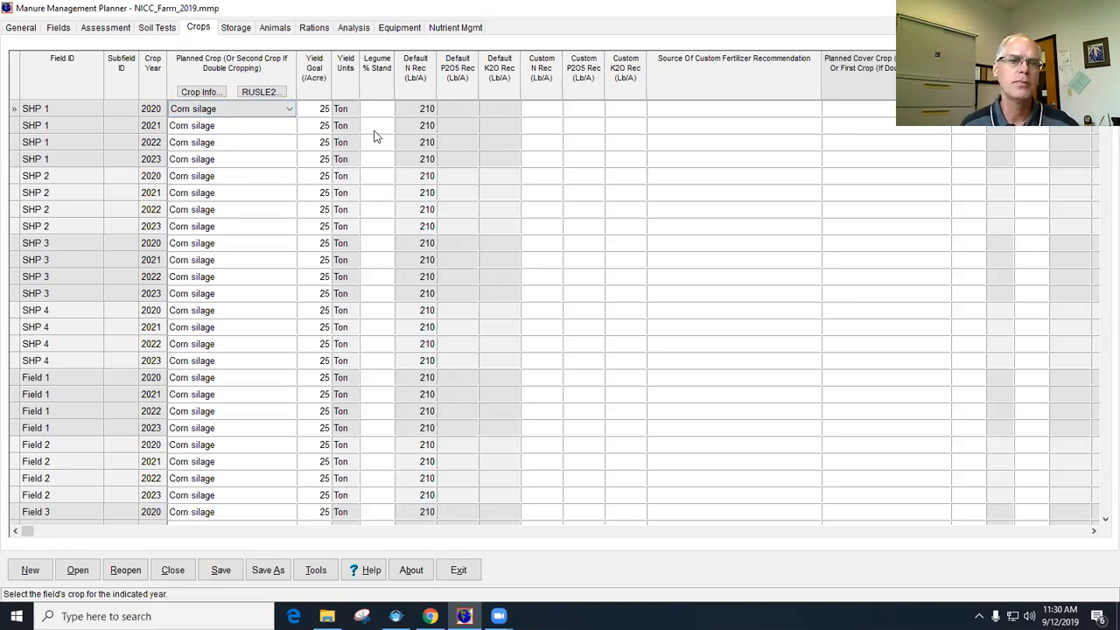
- Open the RUSLE2 data for SHP 1, and in File Explorer extract snmpdata89.zip into a snmpdata89 folder within ICM
click(259, 93)
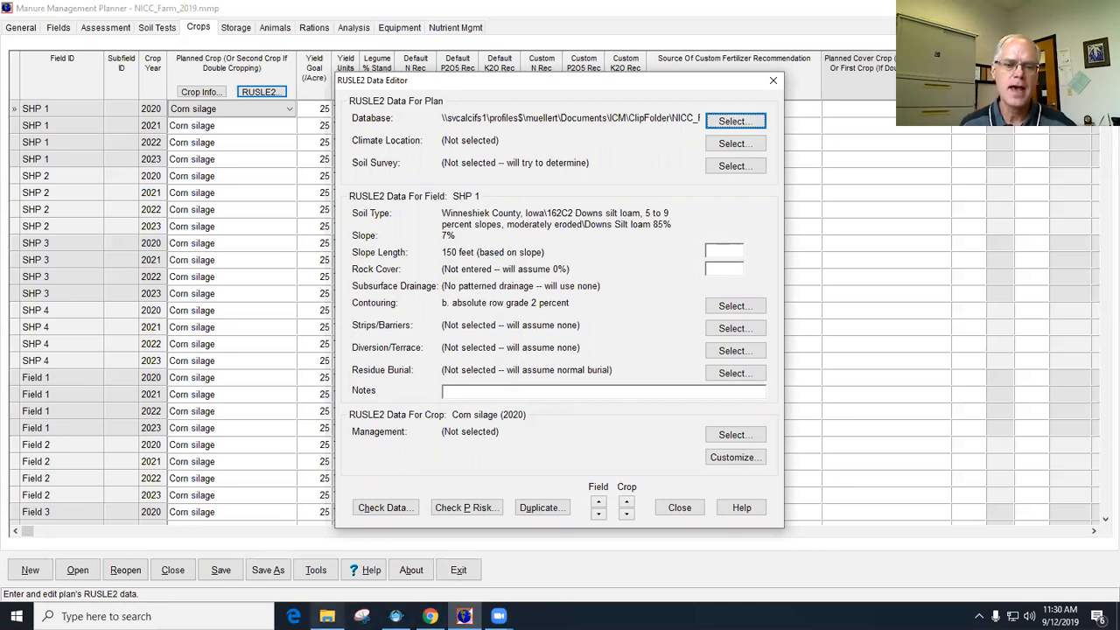
click(327, 616)
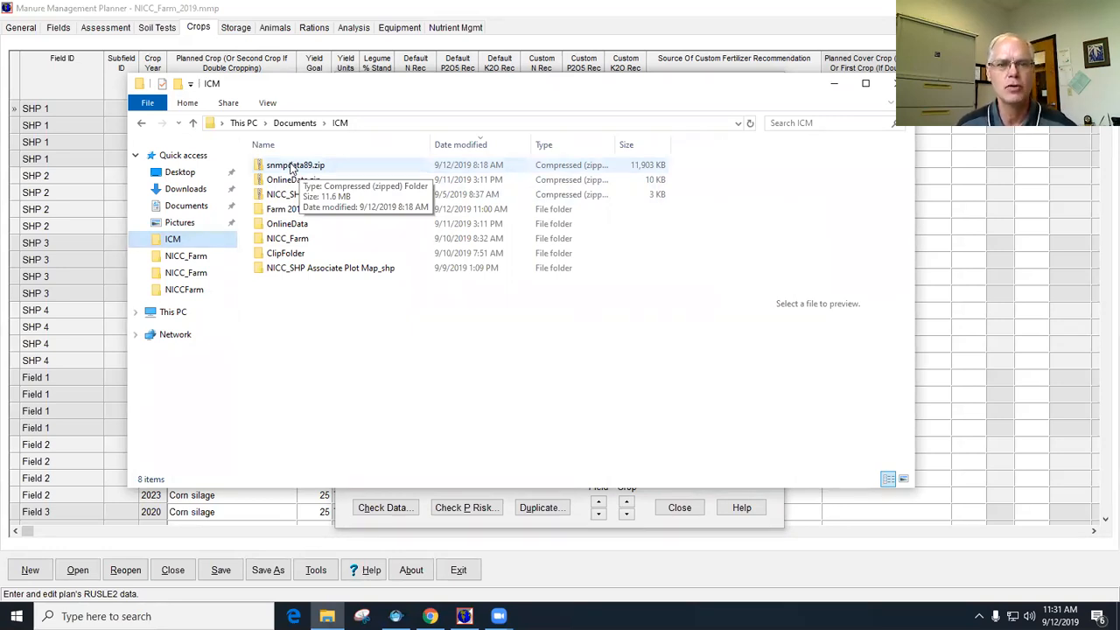
right_click(292, 167)
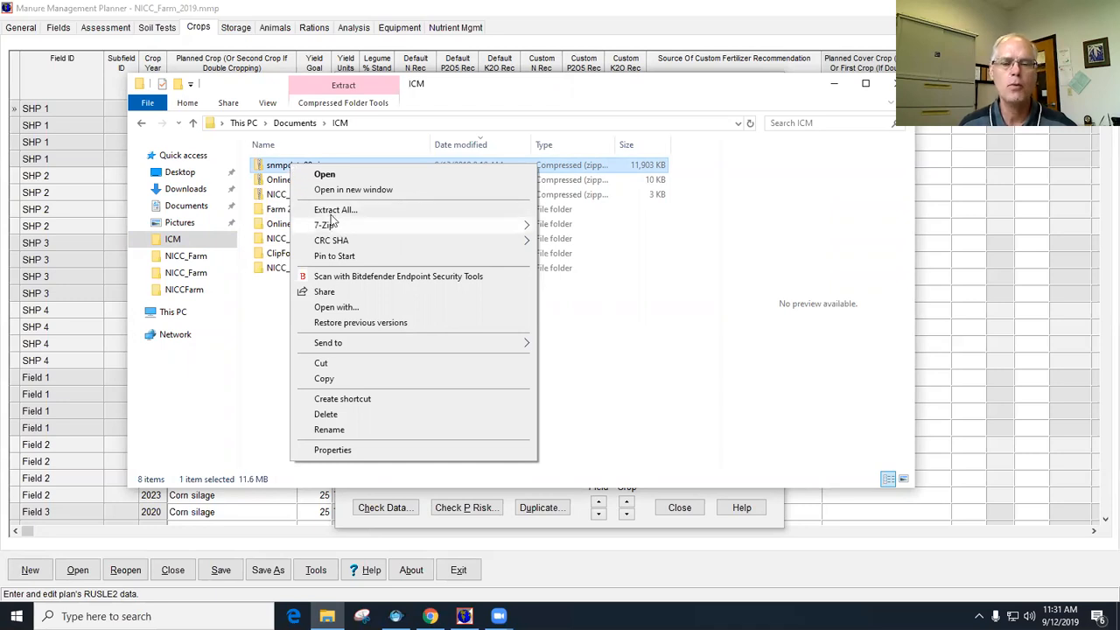
mouse_move(334, 226)
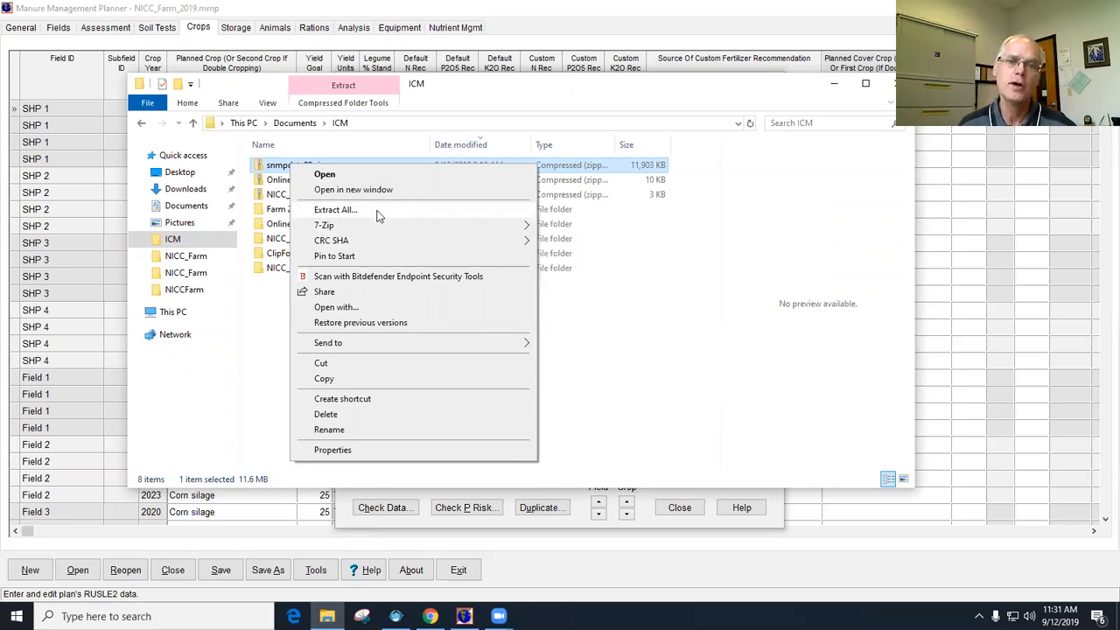
click(379, 212)
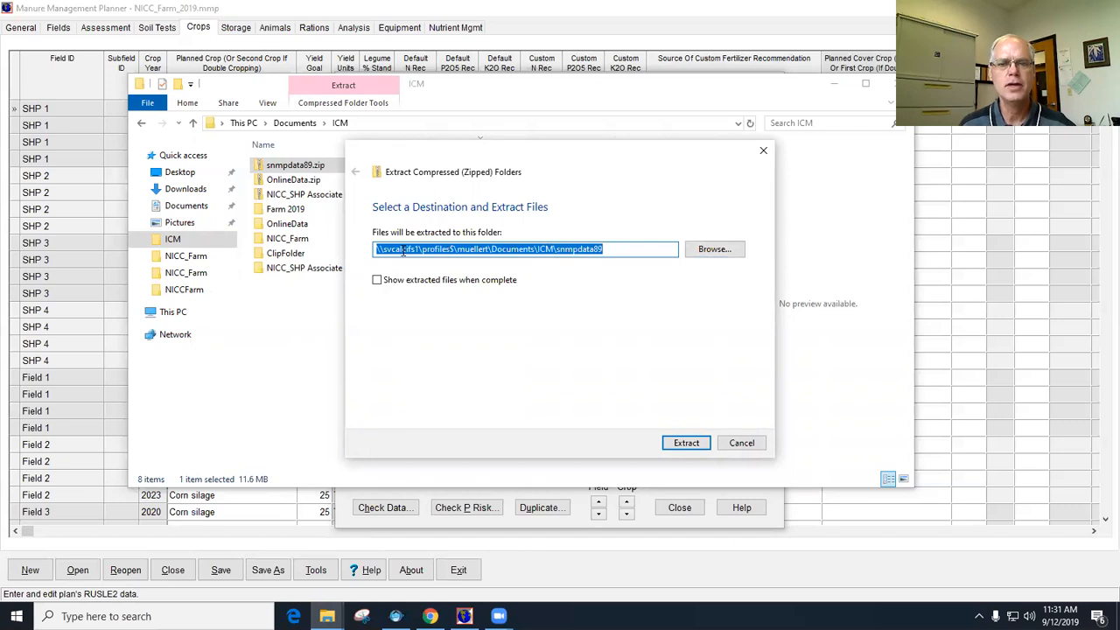
click(688, 442)
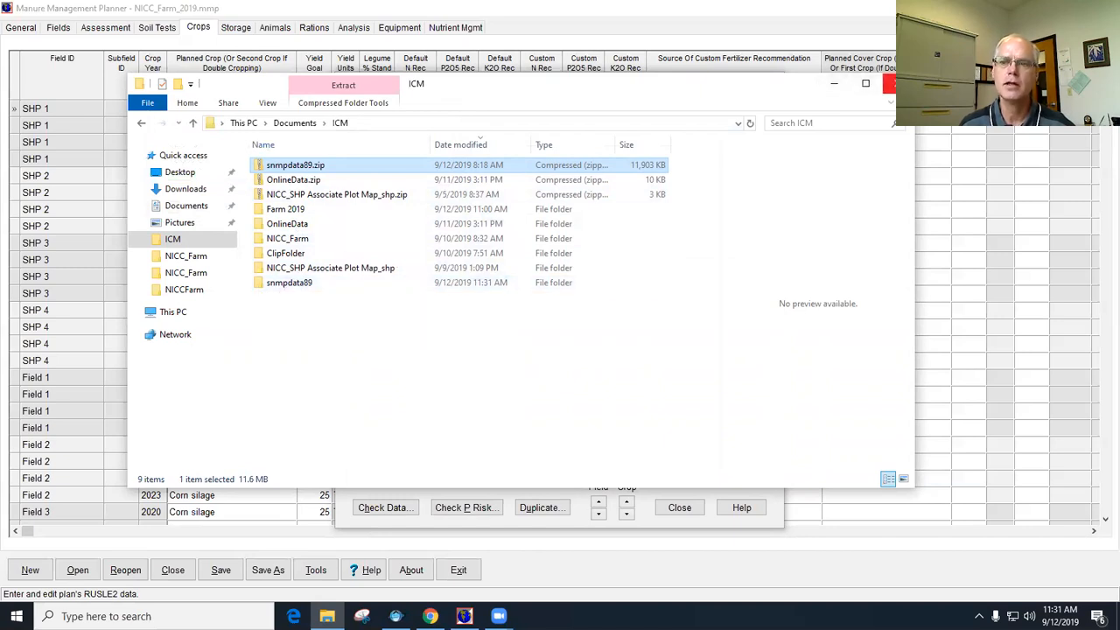
click(894, 83)
- Set the plan's RUSLE2 database to RUSLE289_mosesdb.gdb from the snmpdata89 folder in ICM
click(735, 123)
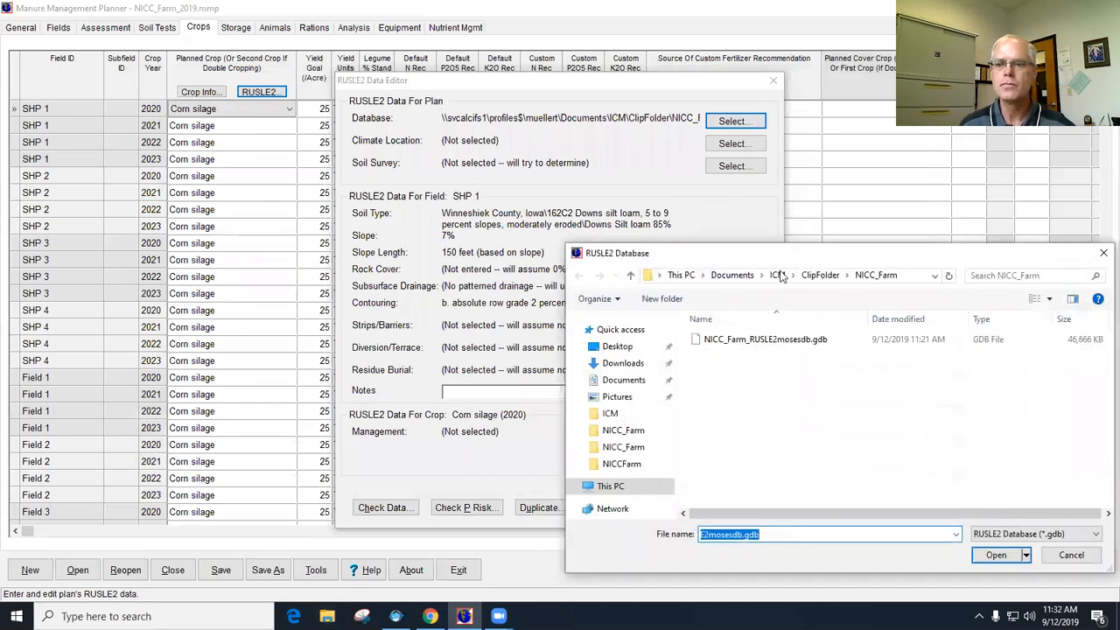
click(777, 276)
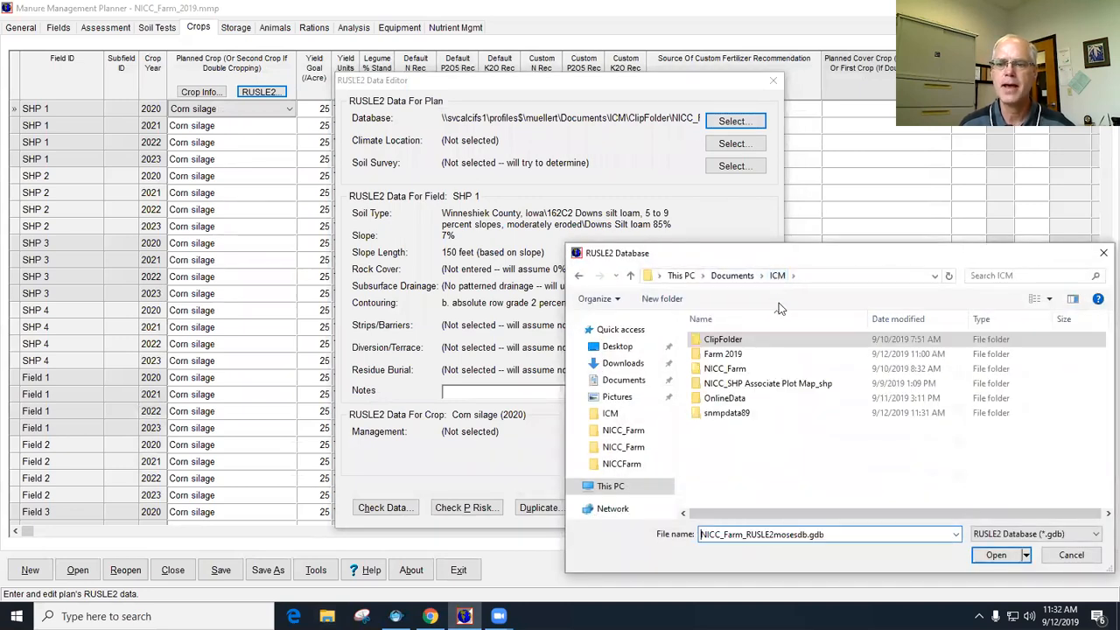
double_click(728, 413)
click(738, 342)
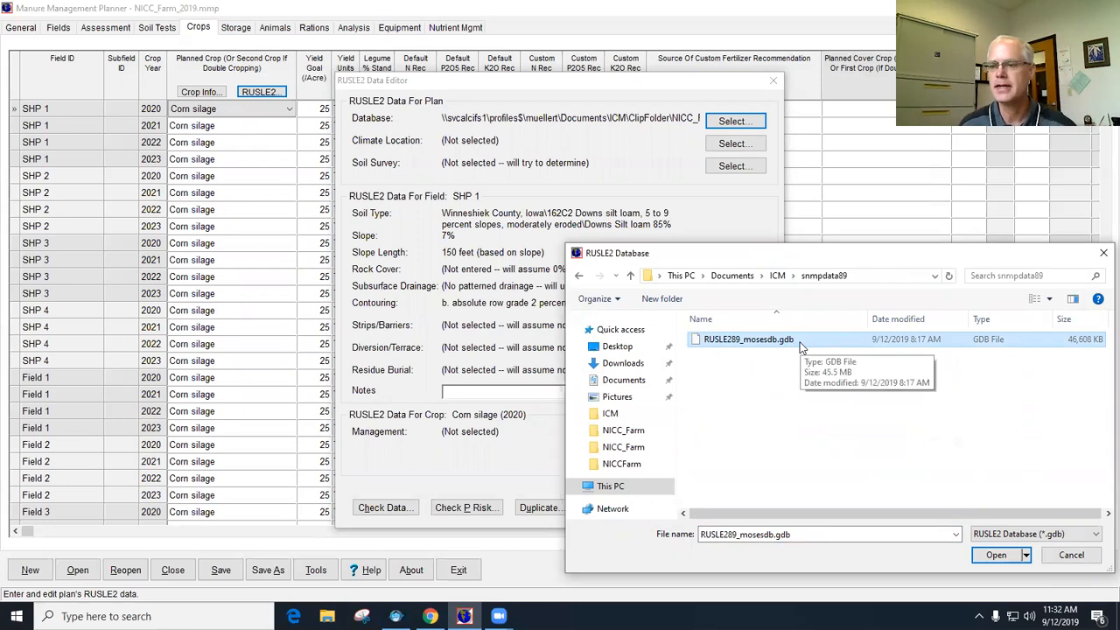
click(995, 555)
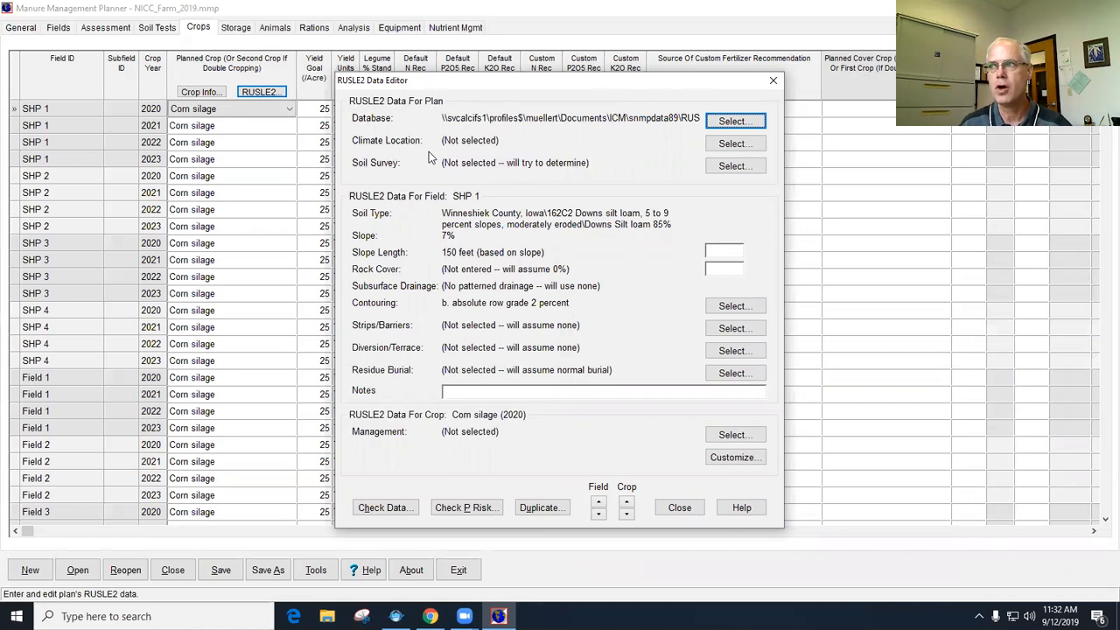
- Set the plan's RUSLE2 climate location to Winneshiek County in Iowa, USA
click(734, 147)
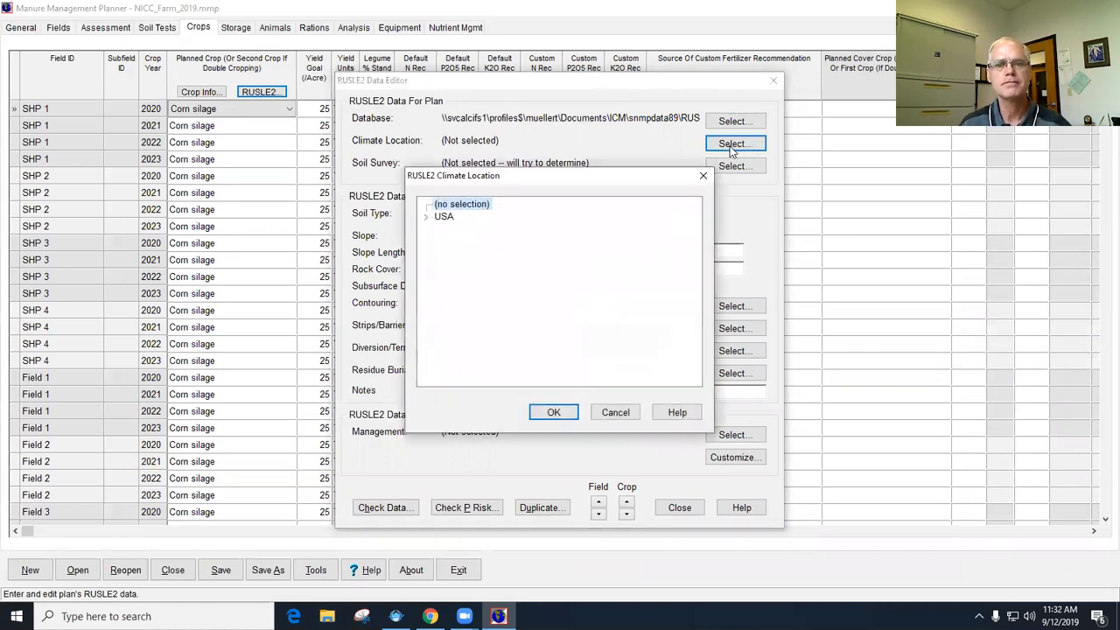
click(426, 217)
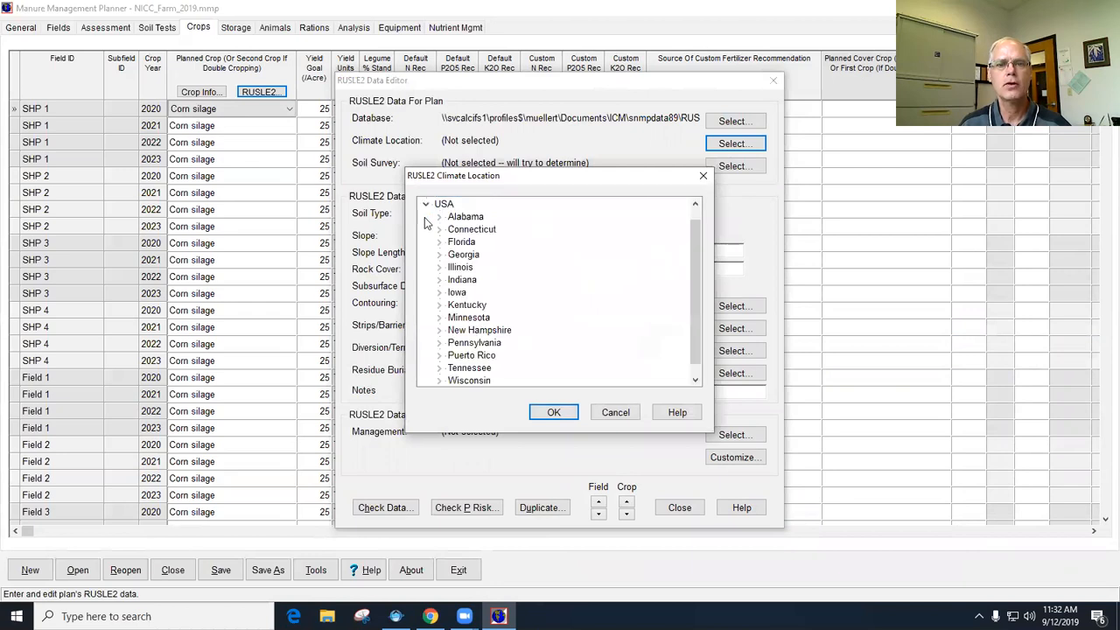
click(439, 293)
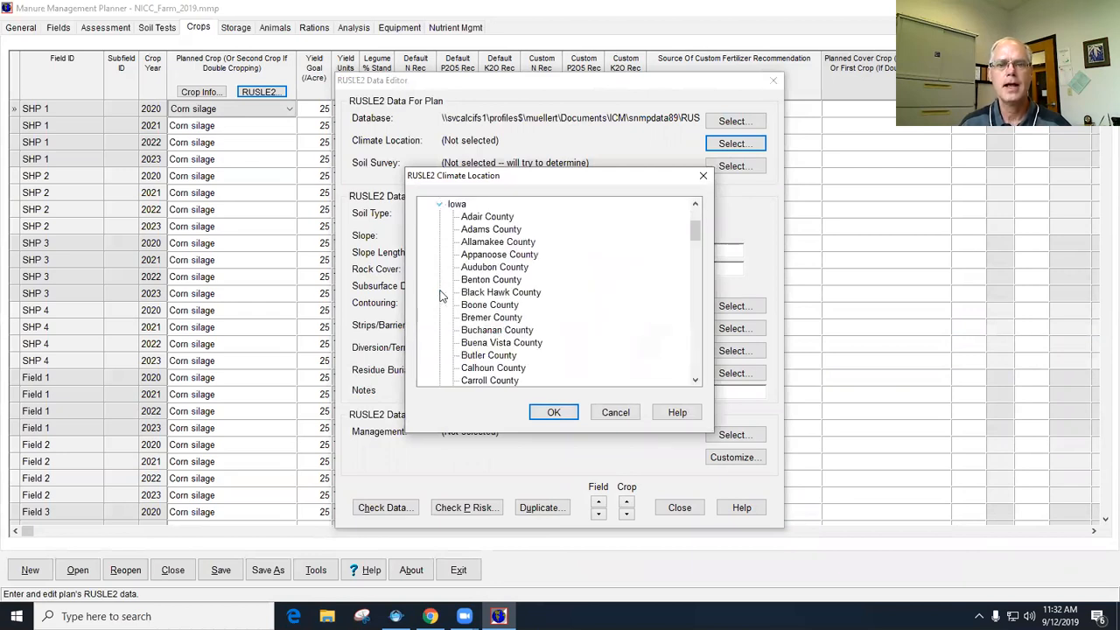
drag(698, 258, 694, 366)
click(496, 267)
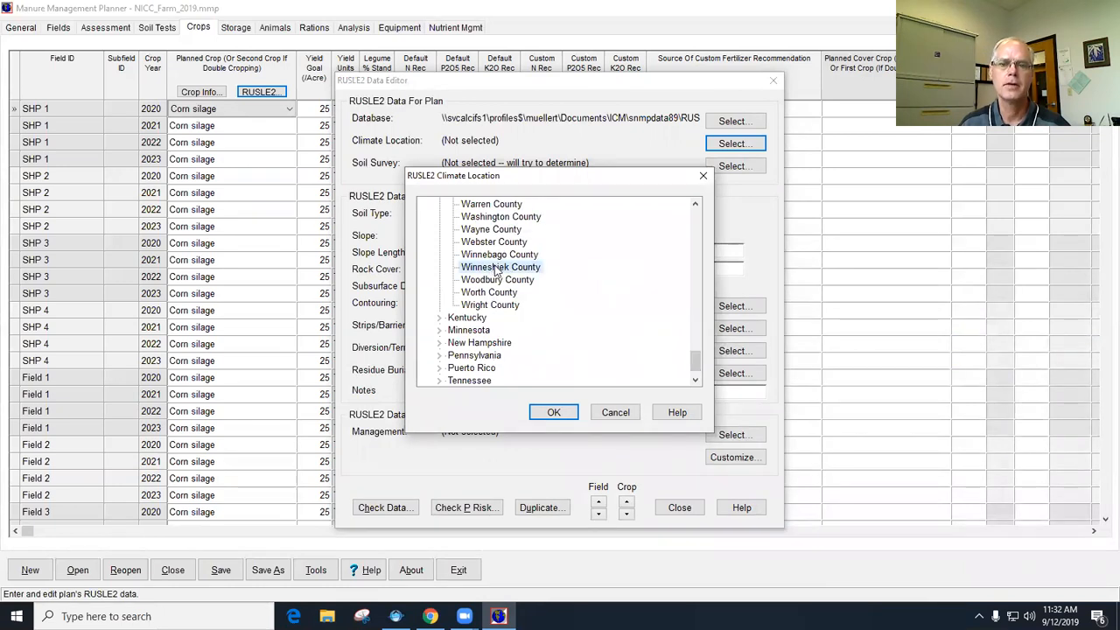
click(554, 414)
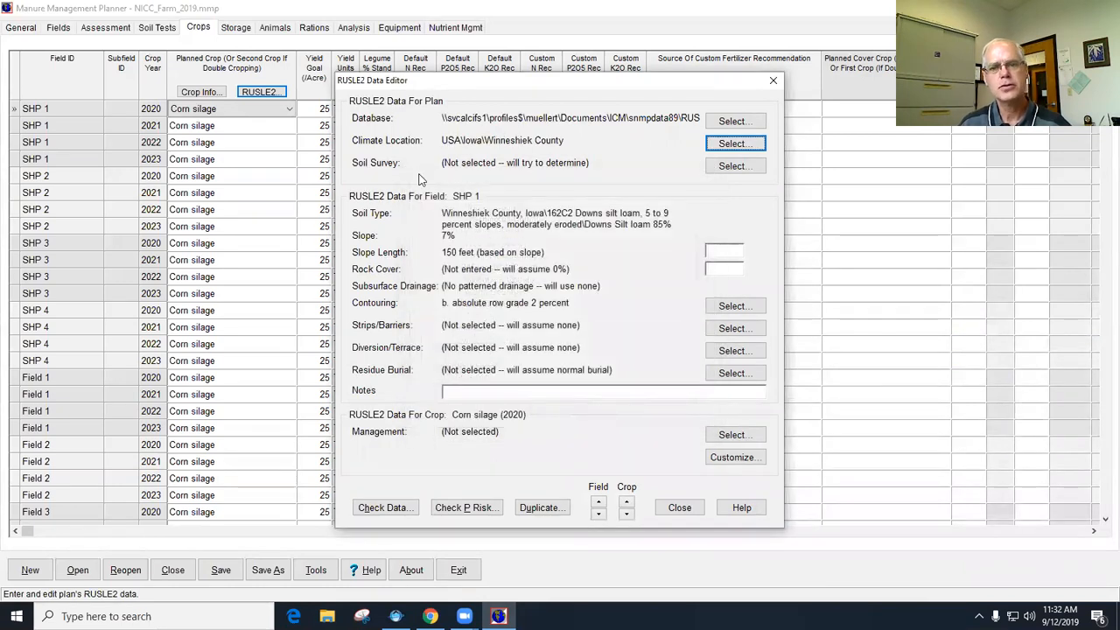
- Set the plan's RUSLE2 soil survey to Winneshiek County, Iowa
click(750, 171)
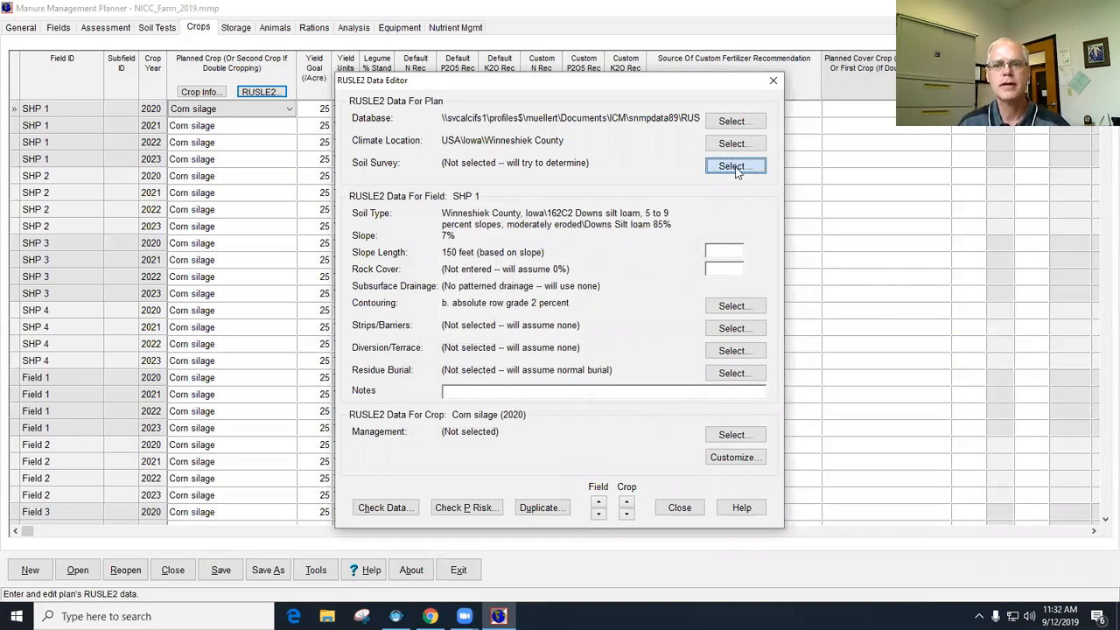
click(737, 168)
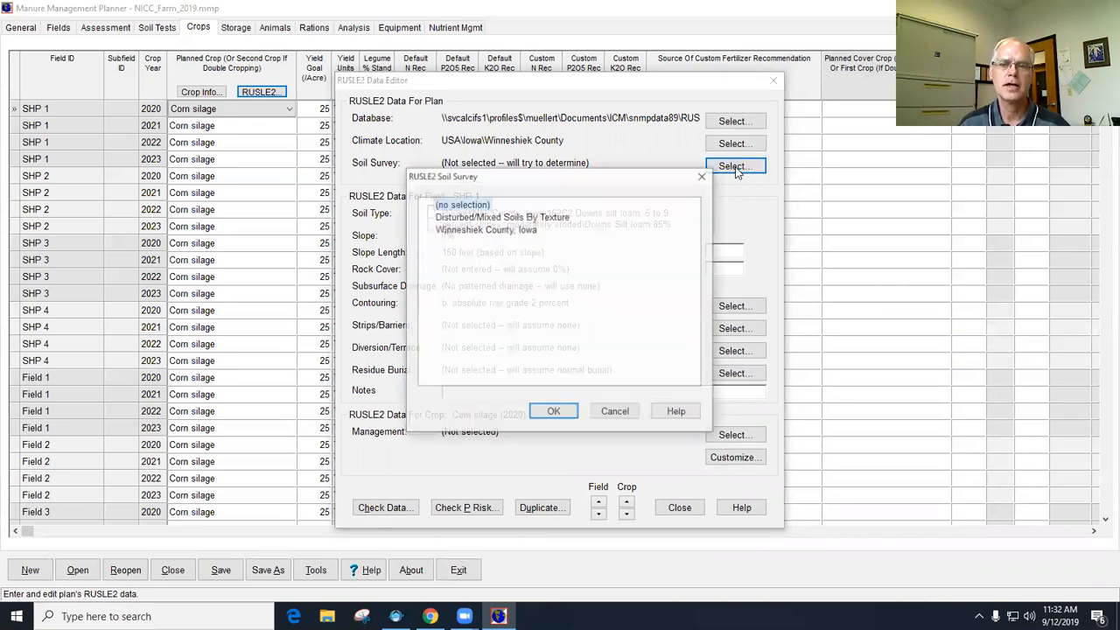
click(451, 230)
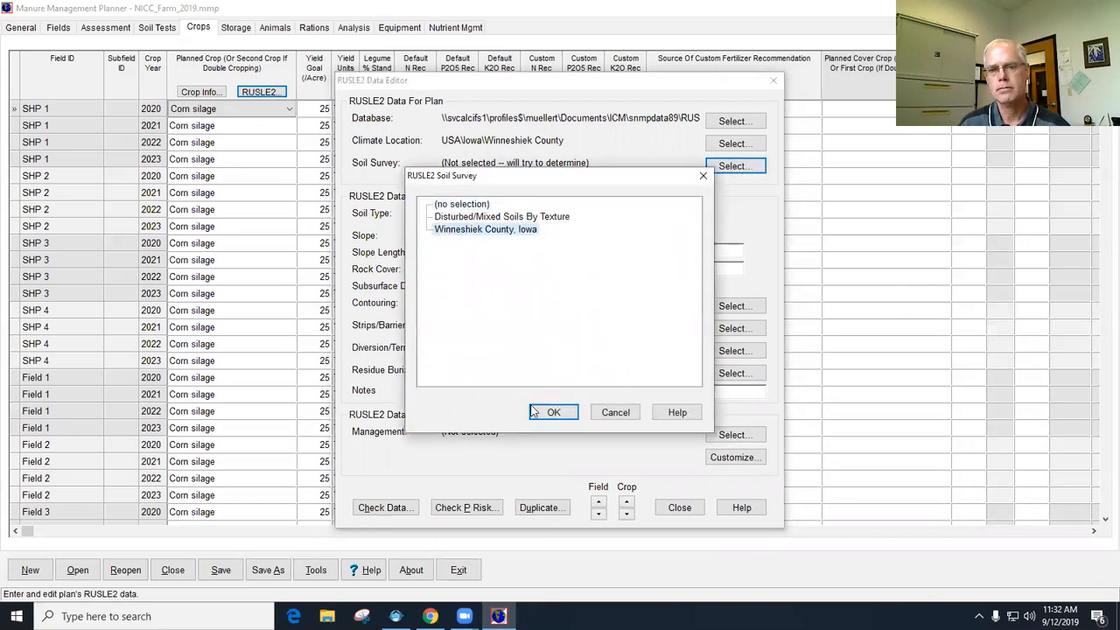
click(554, 412)
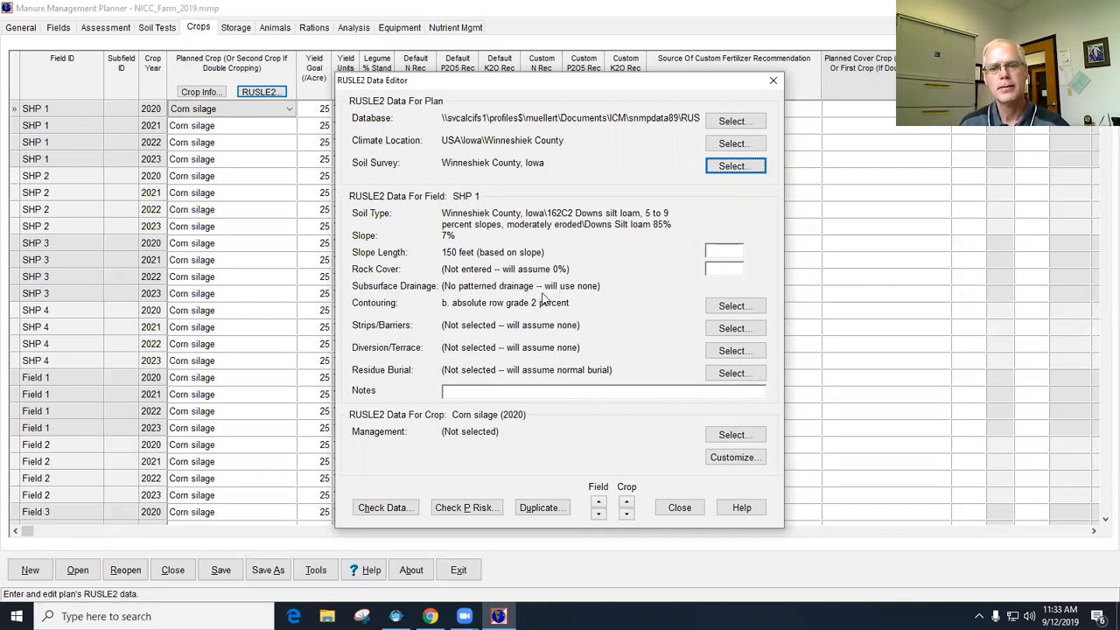
- Clear the contouring choice for field SHP 1 by setting it to no selection
click(746, 310)
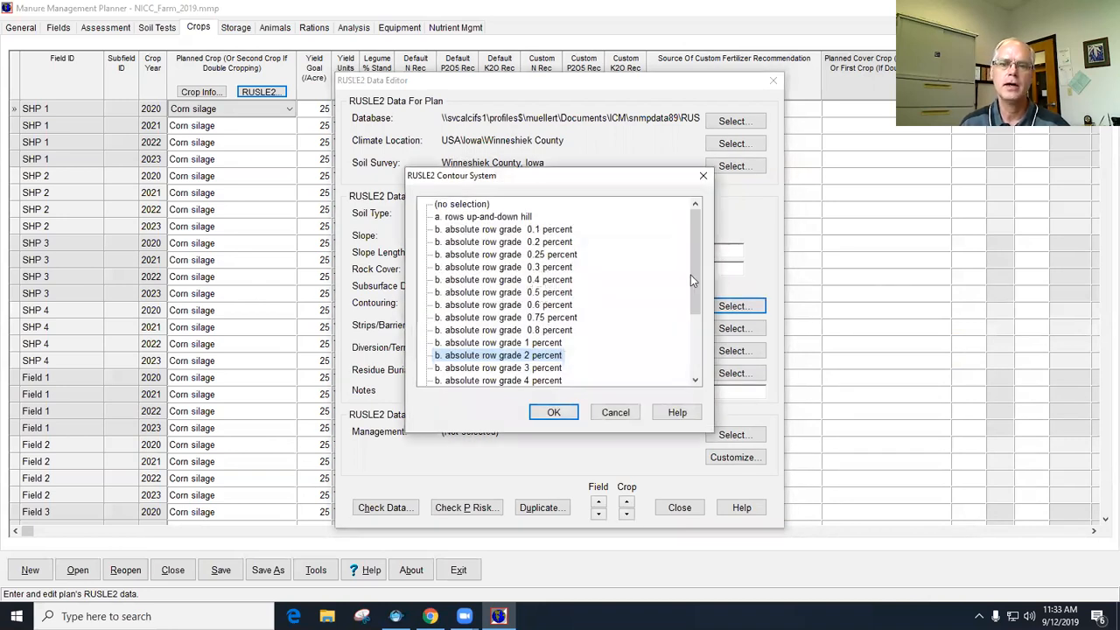
click(475, 207)
click(554, 412)
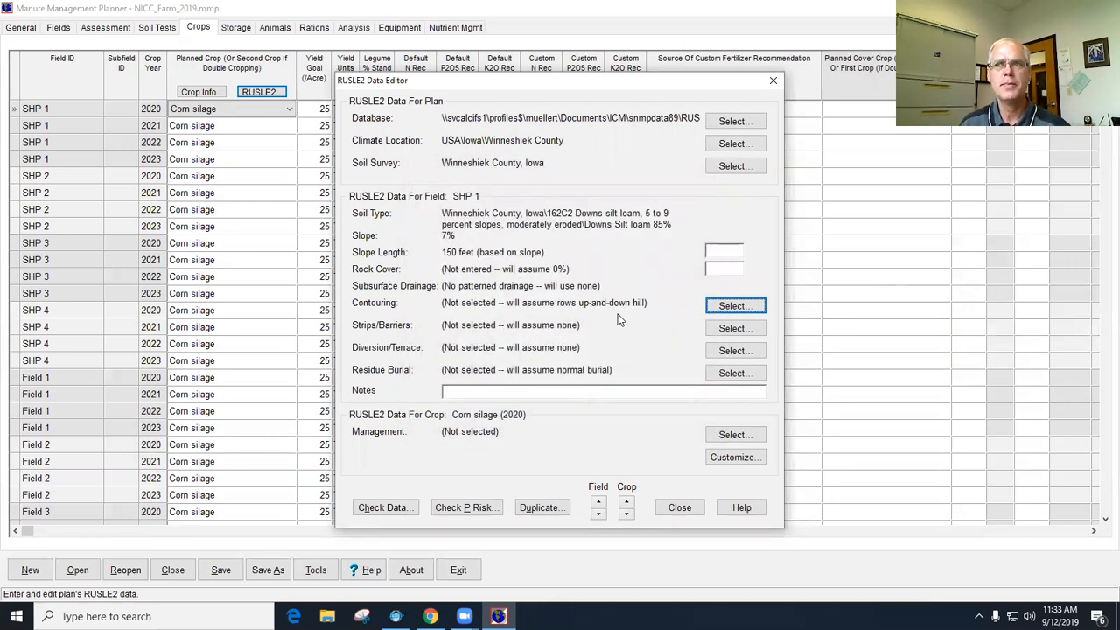
- Set the contouring for field SHP 1 to absolute row grade 2 percent
click(732, 308)
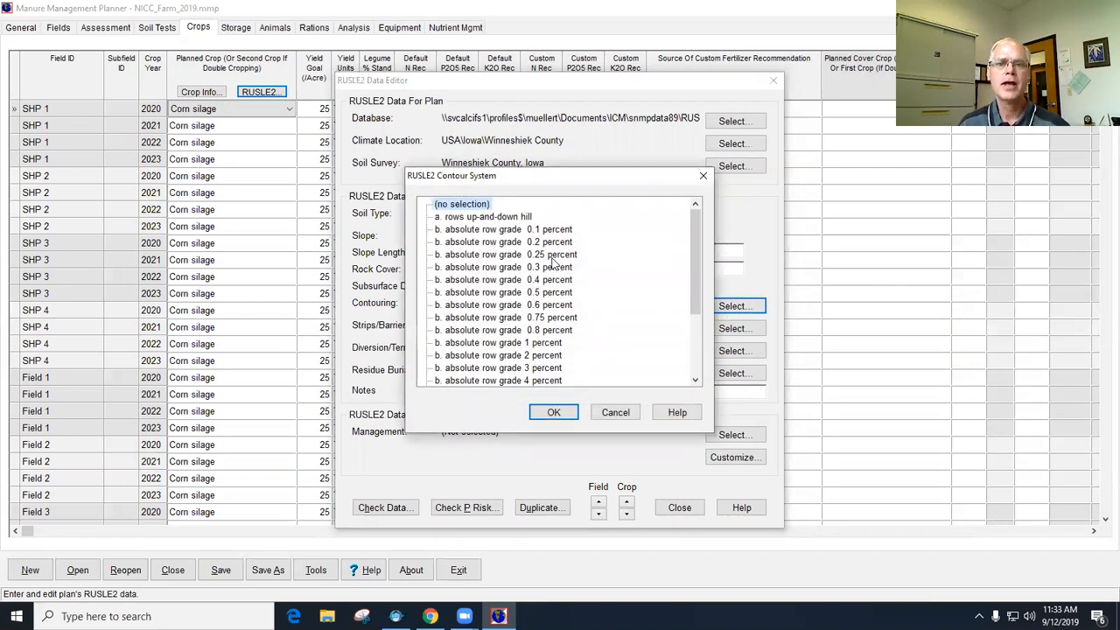
scroll(554, 263, down, 2)
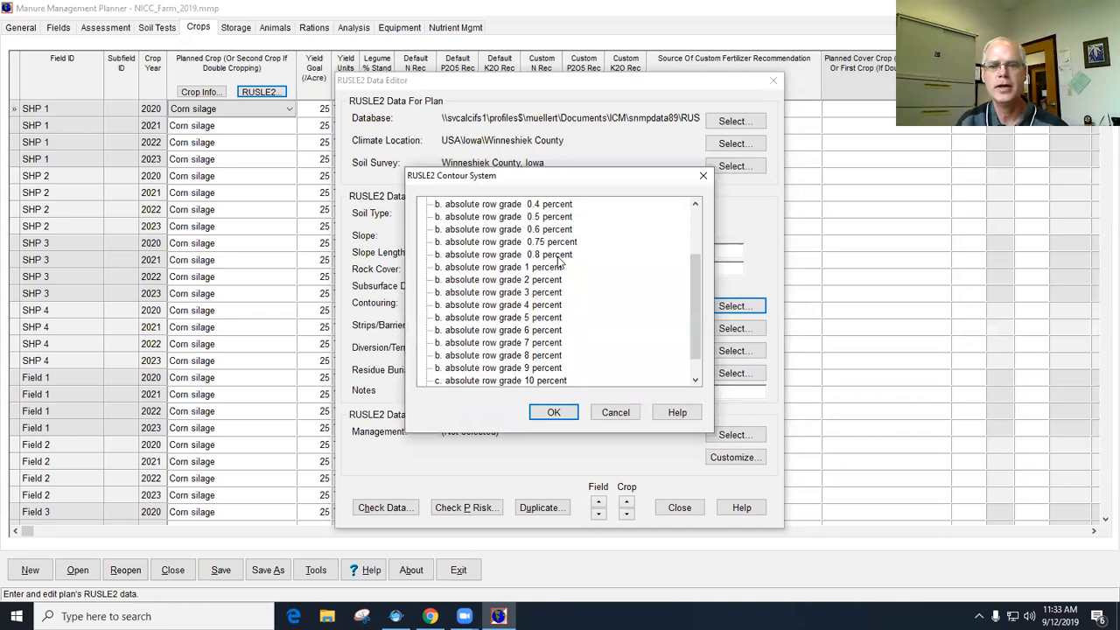
click(490, 280)
click(553, 412)
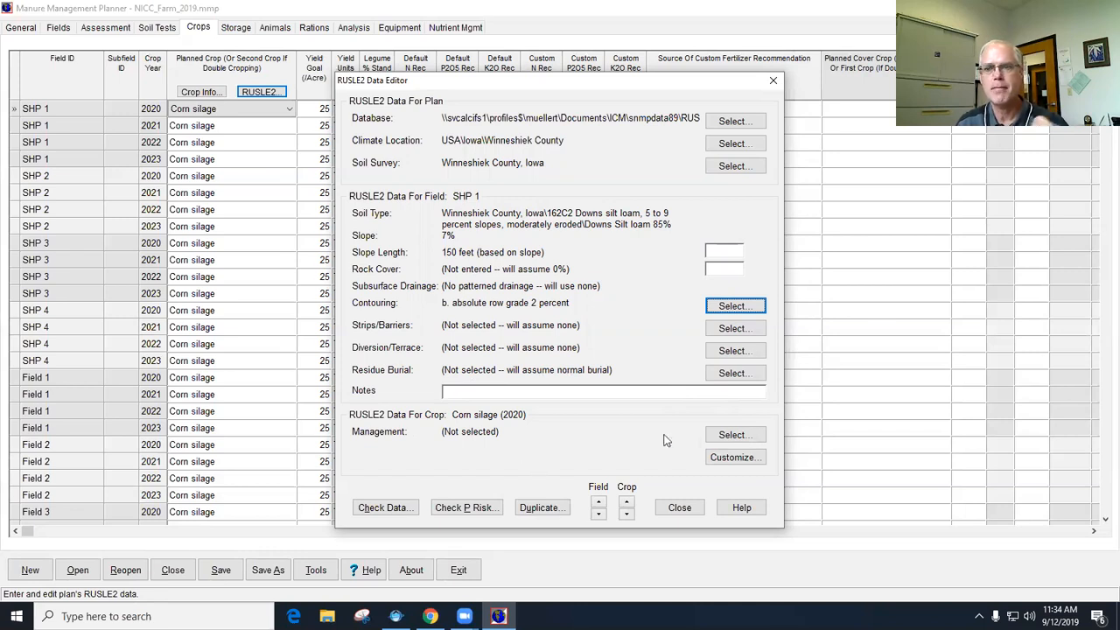
- Open the management choices for SHP 1's 2020 corn silage and browse to the CMZ 04 single-year row crop templates
click(740, 439)
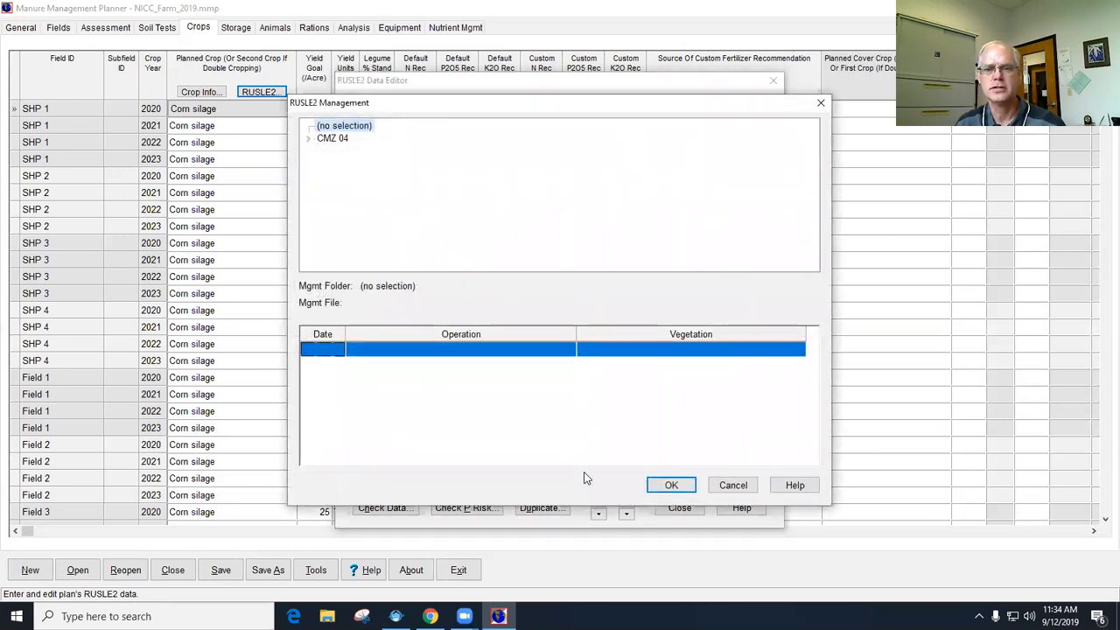
click(309, 140)
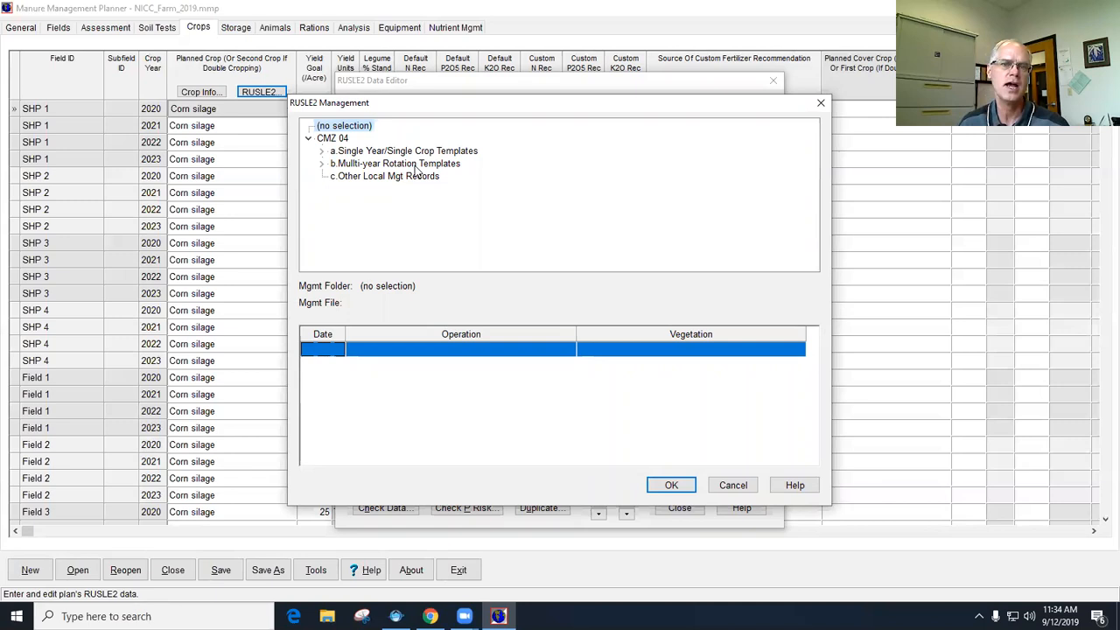
click(324, 150)
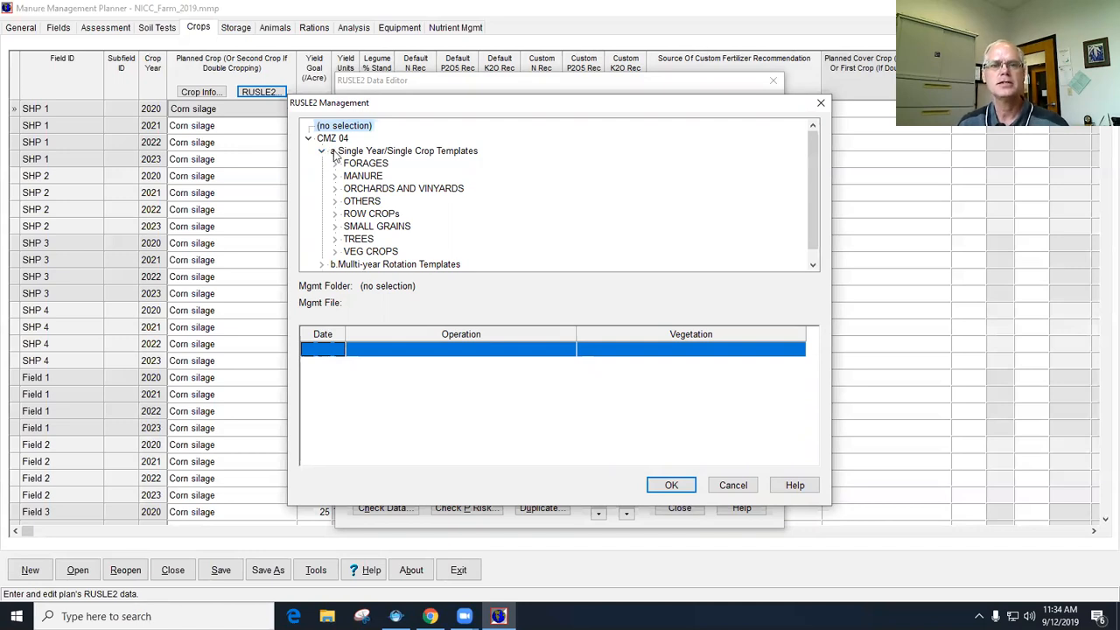
click(321, 265)
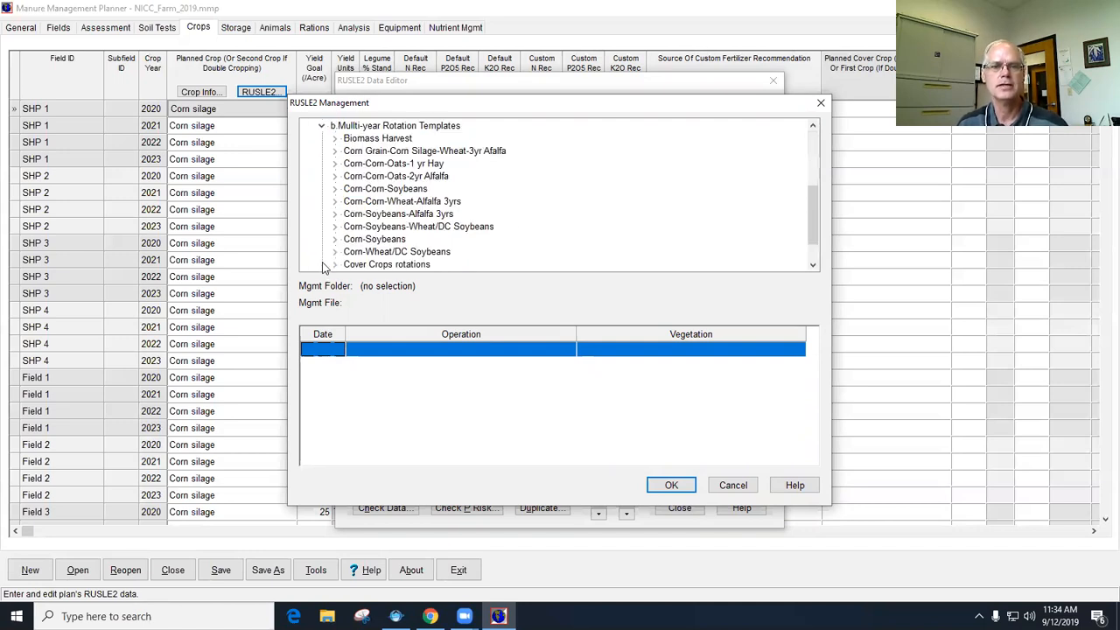
scroll(434, 221, up, 3)
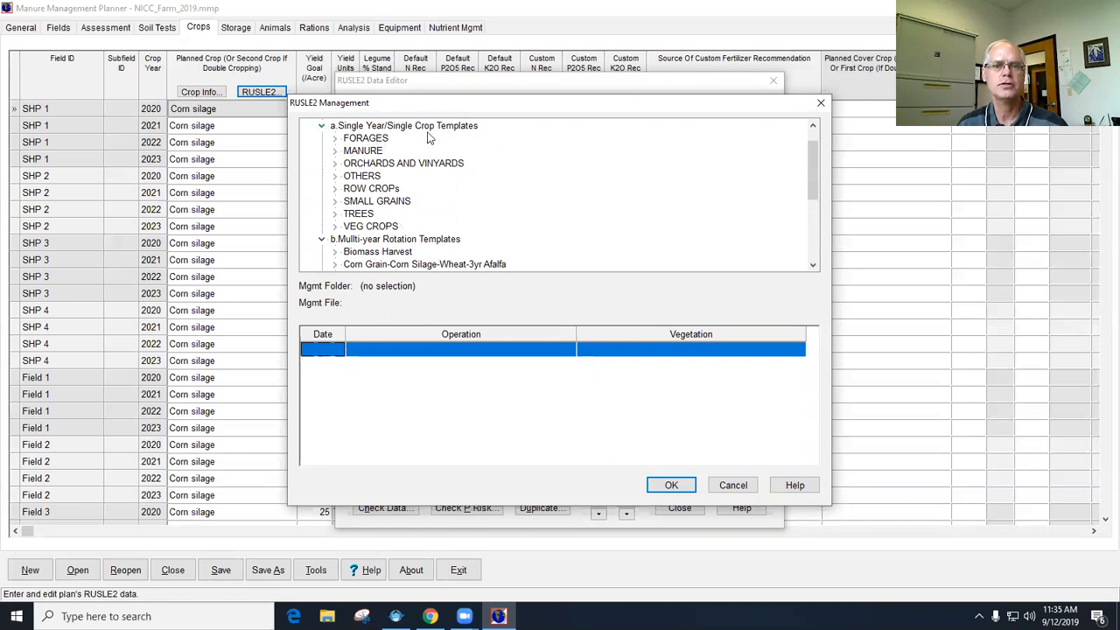
click(334, 189)
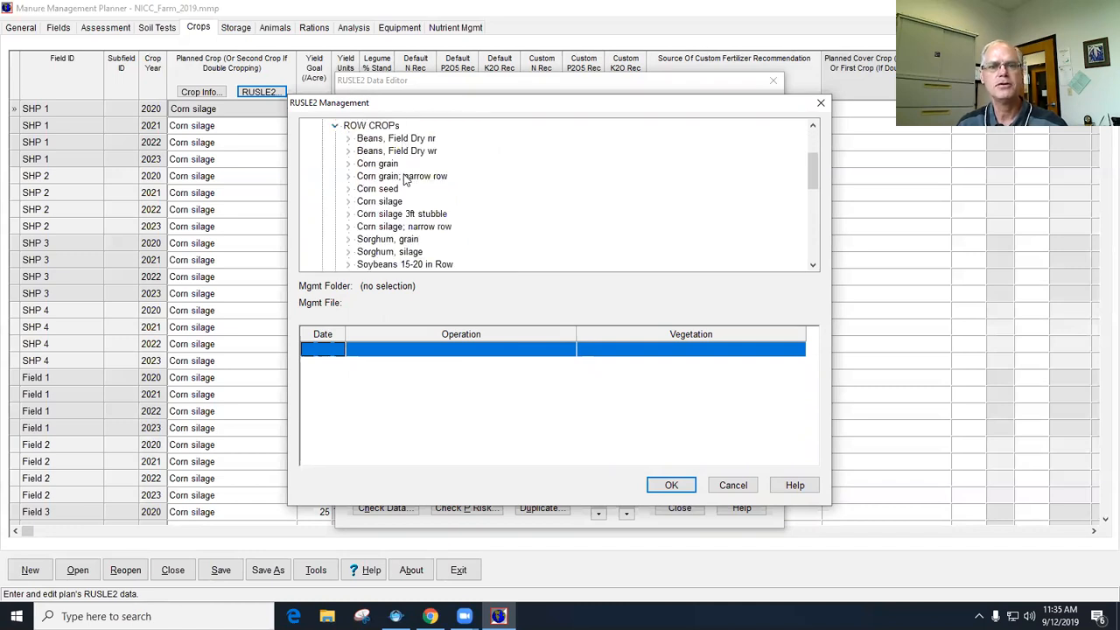
- Look through the standard corn silage management templates among the row crops
scroll(406, 180, down, 2)
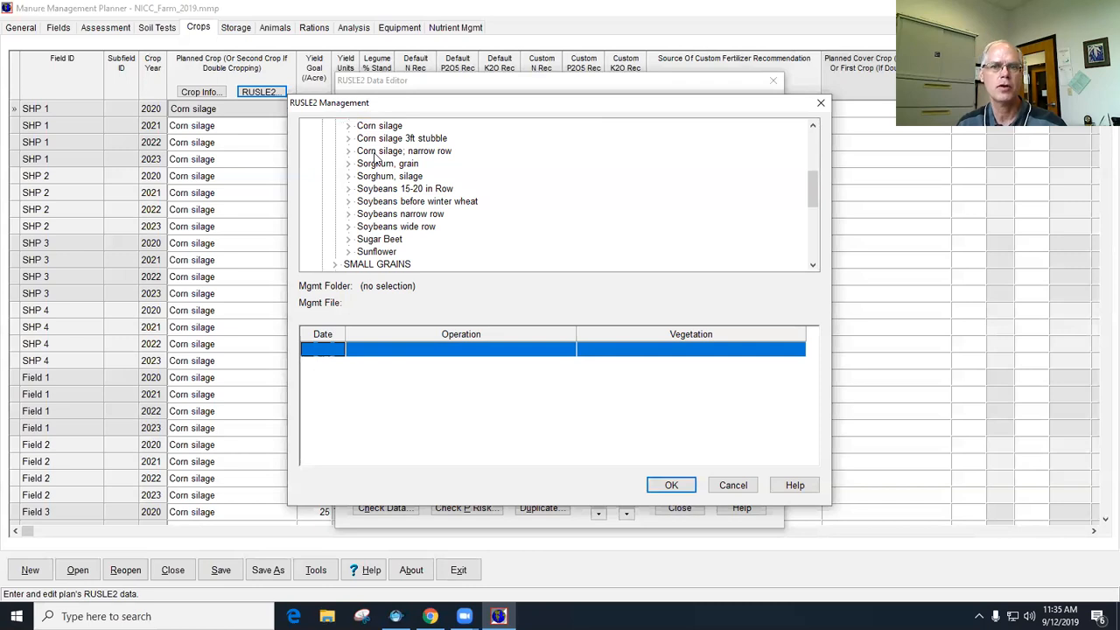
click(348, 126)
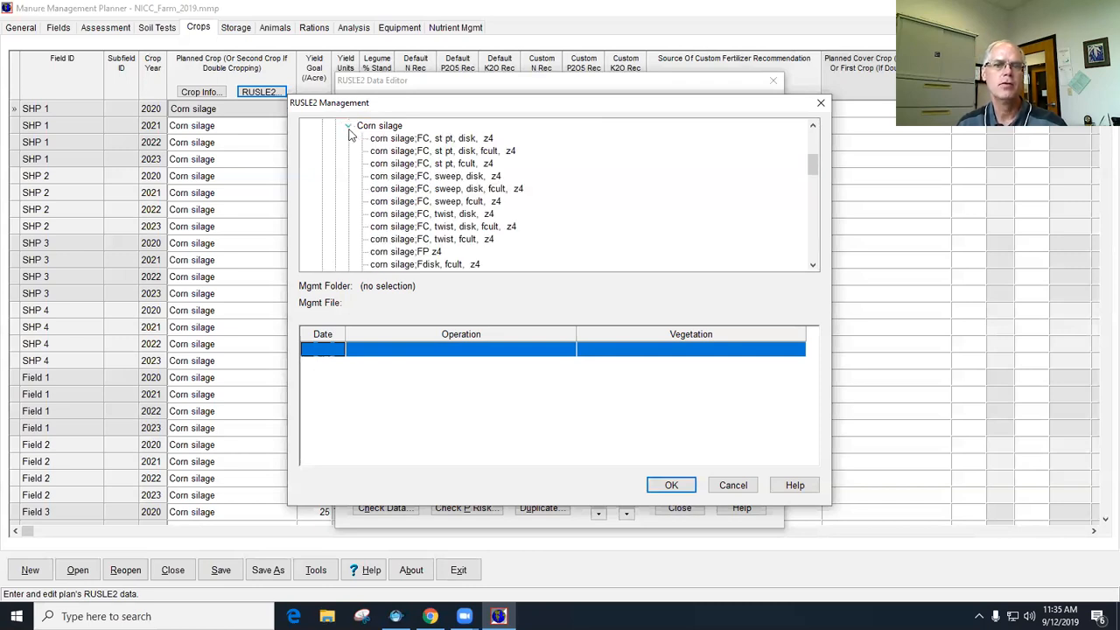
scroll(486, 182, down, 2)
scroll(483, 182, down, 6)
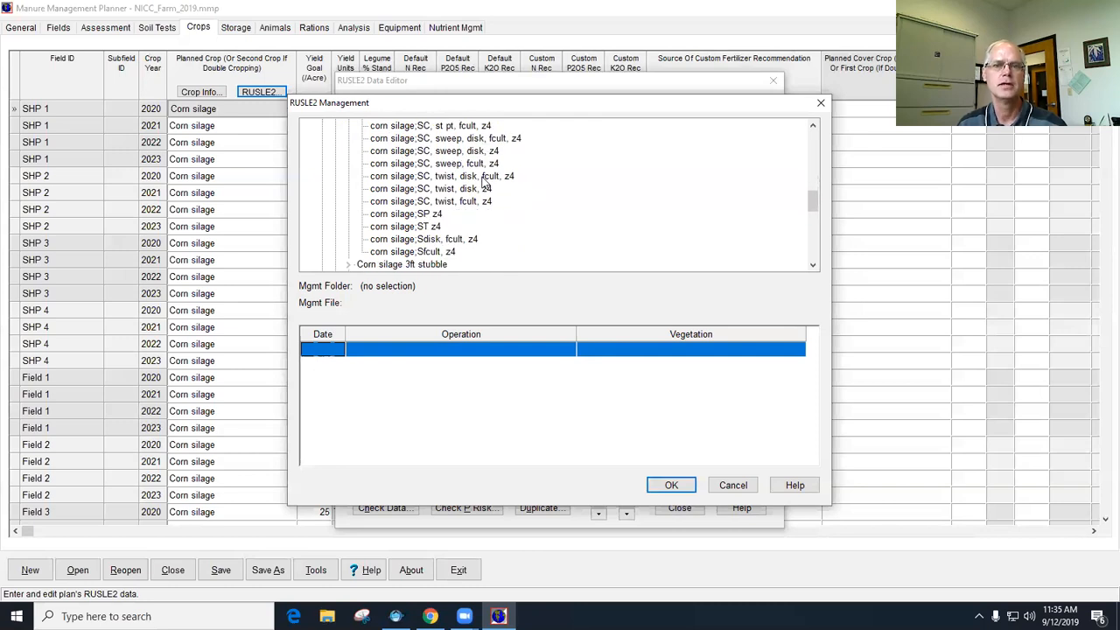
scroll(486, 182, up, 8)
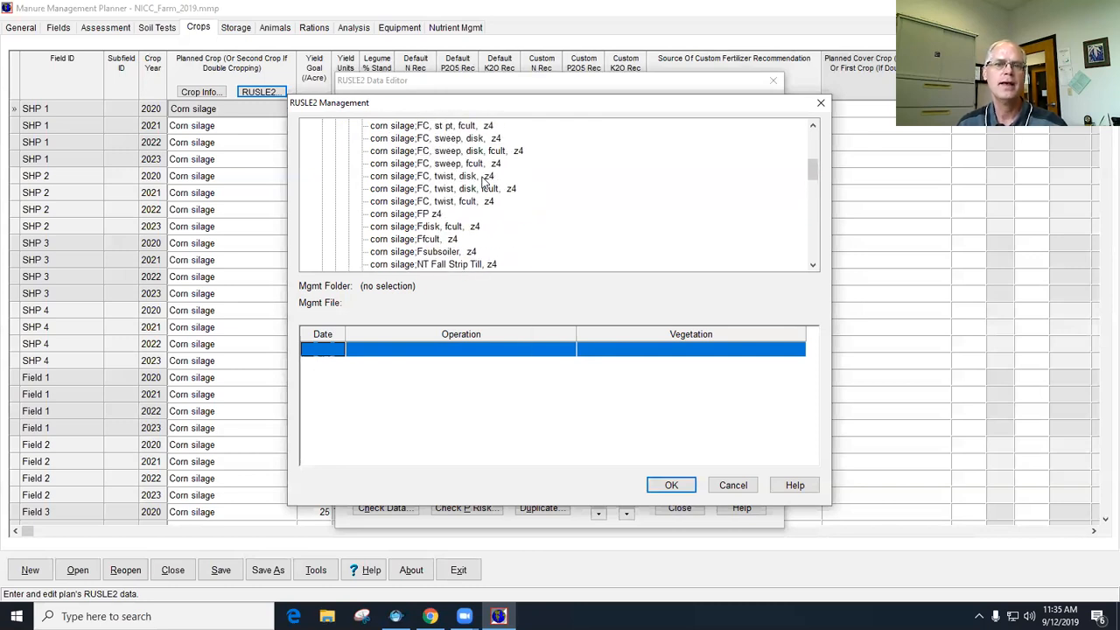
scroll(486, 182, up, 1)
click(349, 129)
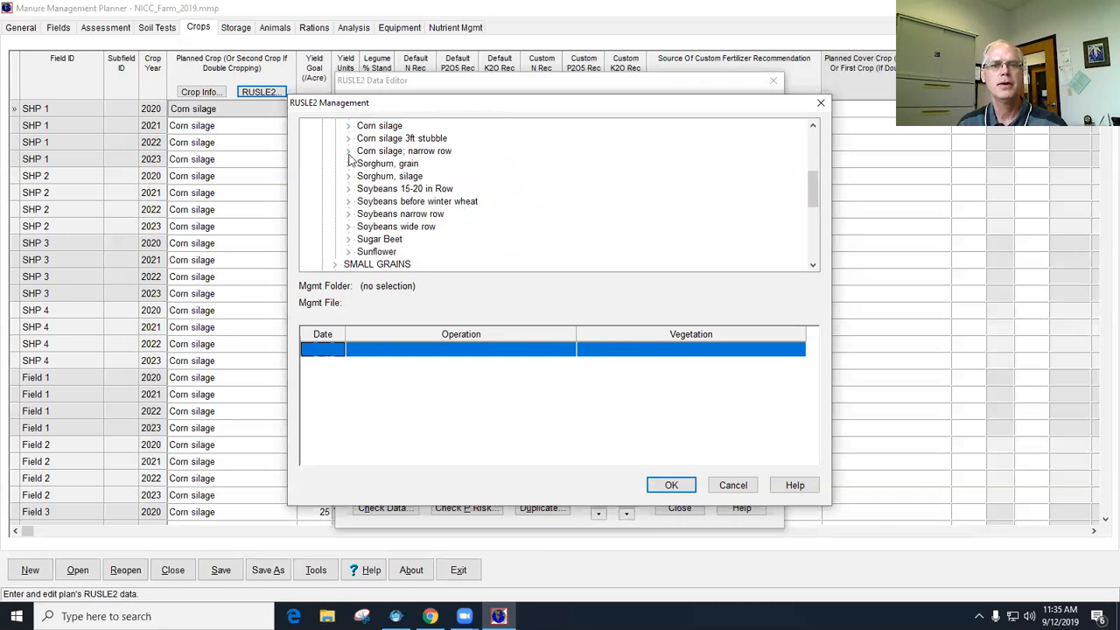
- Set SHP 1's 2020 management to the narrow row corn silage template after mid October cover crops, "corn silage; NTafter rye cover NT z4"
click(349, 155)
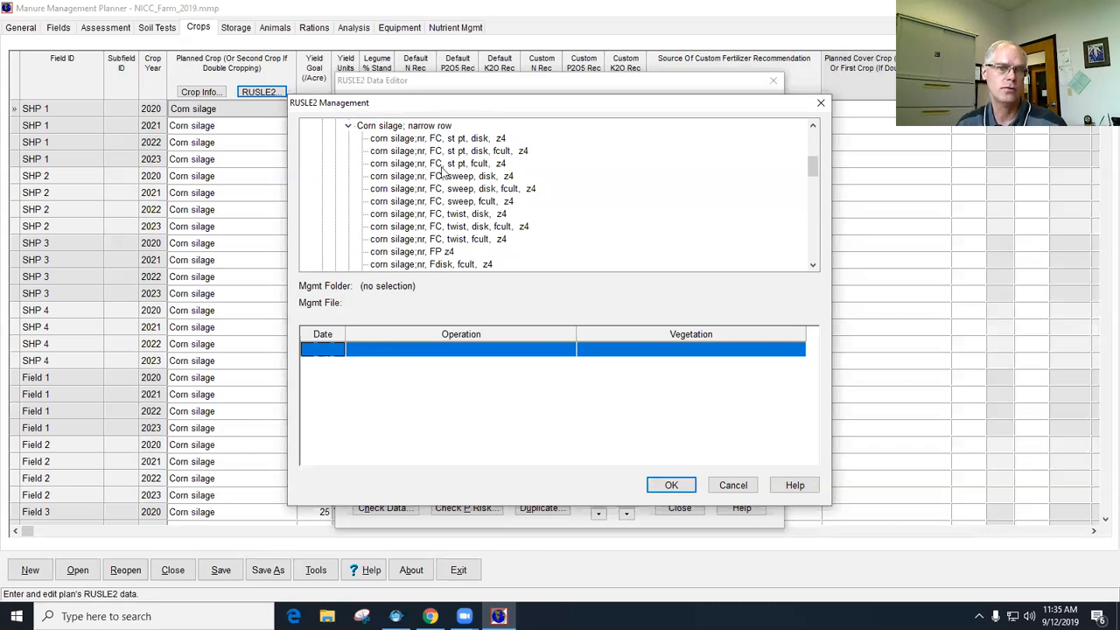
scroll(440, 170, down, 7)
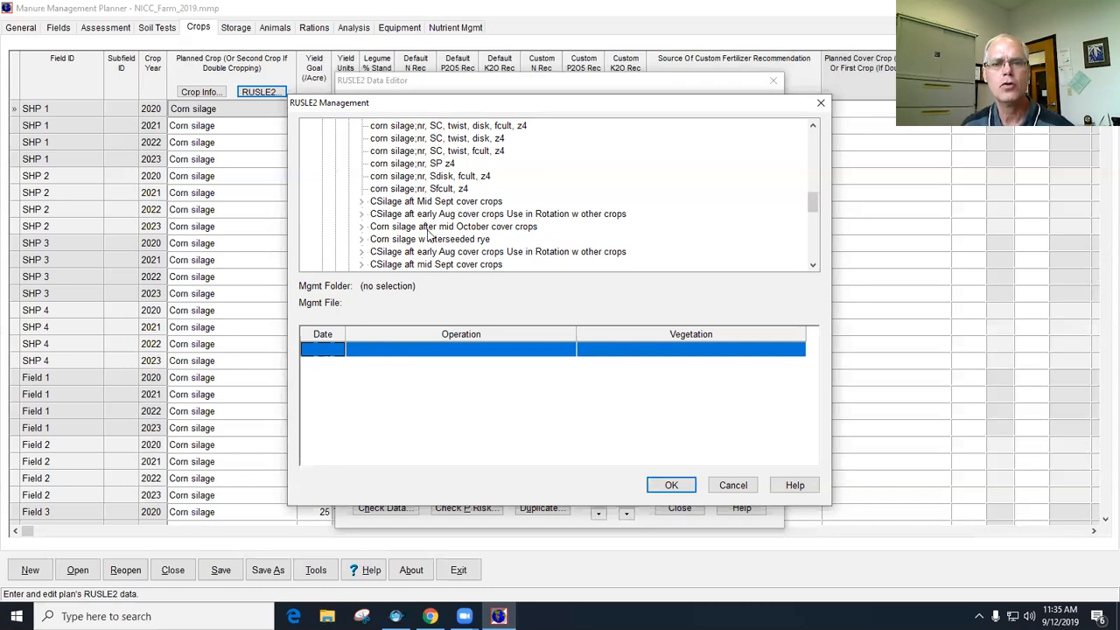
click(362, 229)
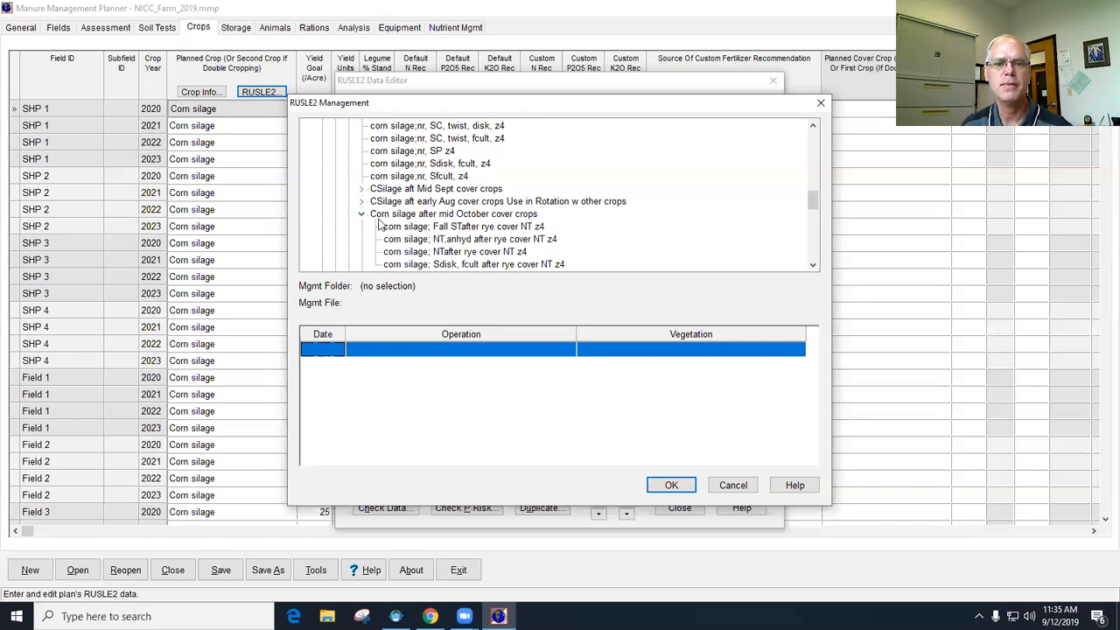
scroll(564, 232, down, 1)
scroll(565, 232, down, 1)
scroll(565, 232, up, 1)
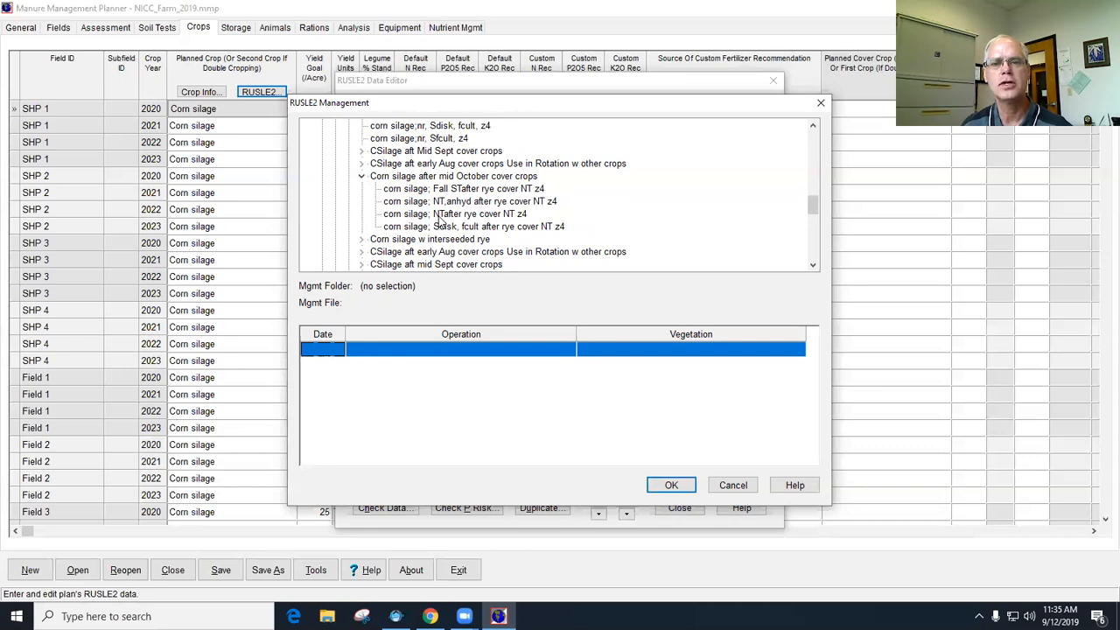
click(503, 219)
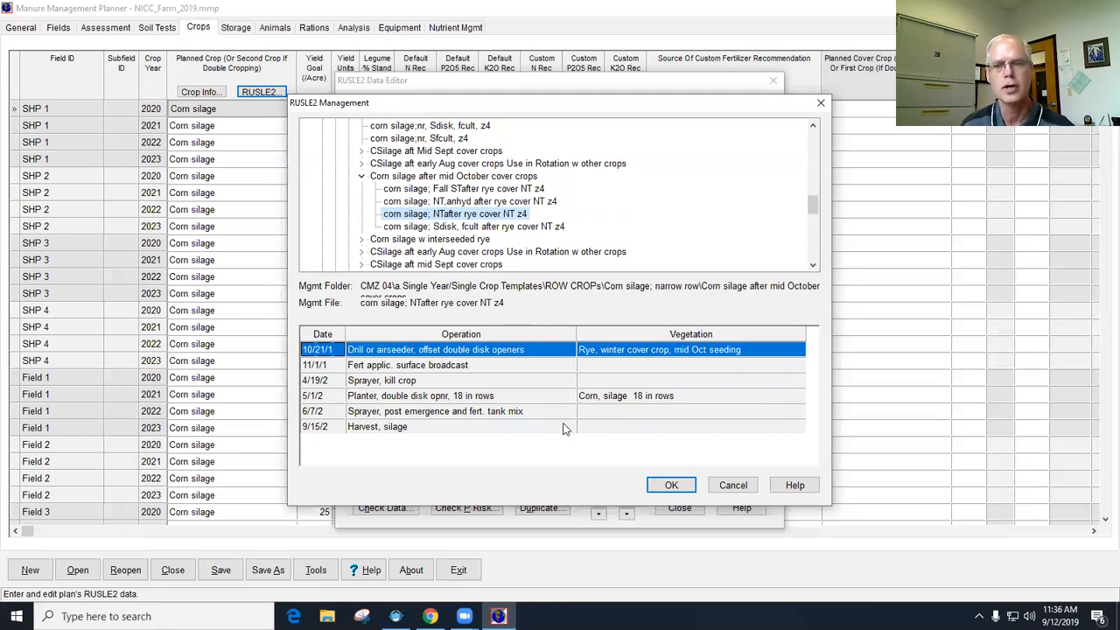
click(671, 486)
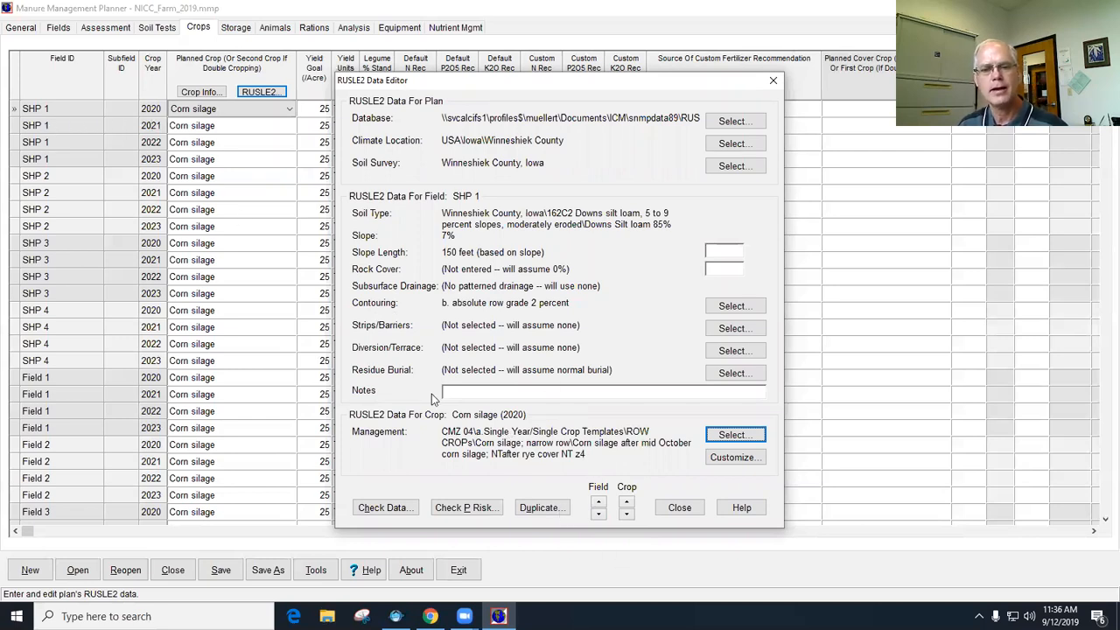
- Duplicate the SHP 1 RUSLE2 data to all fields with the same crop rotation
click(542, 509)
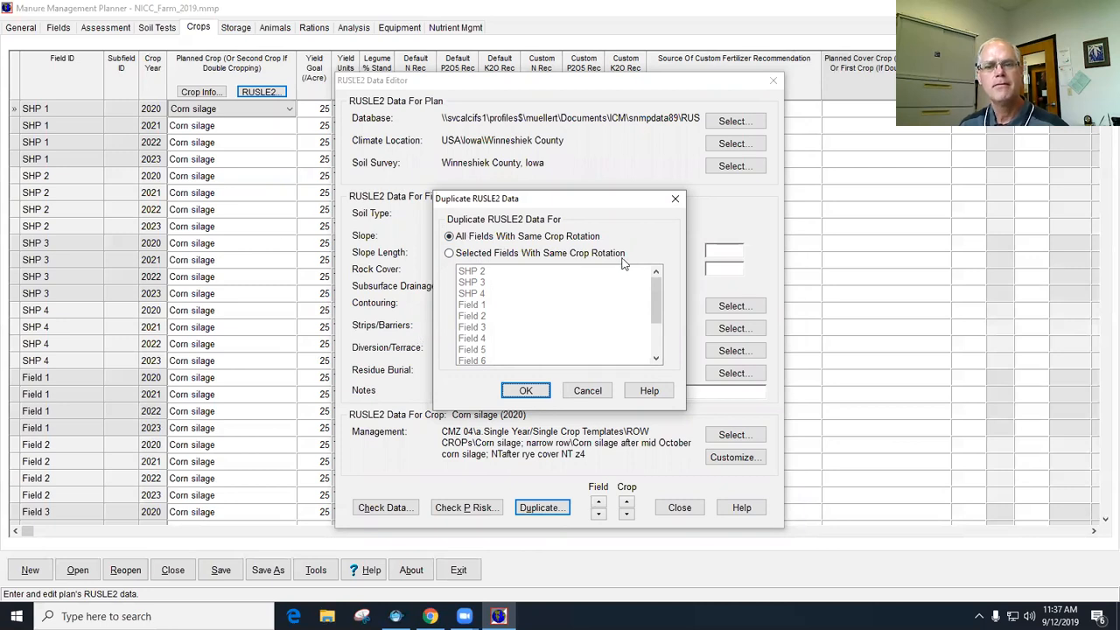
click(450, 254)
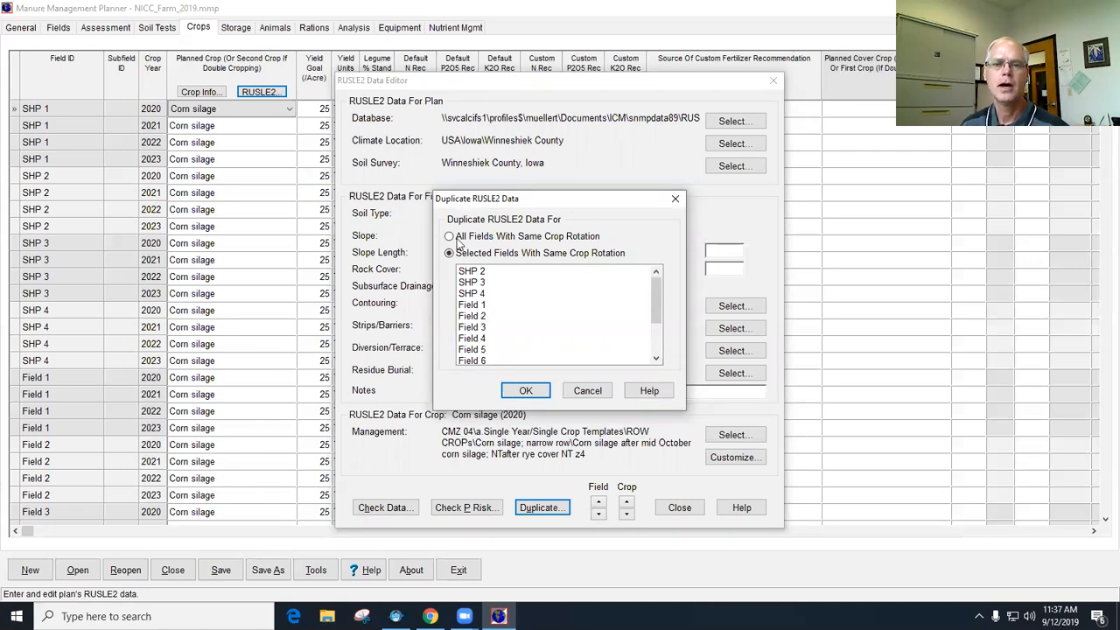
click(452, 238)
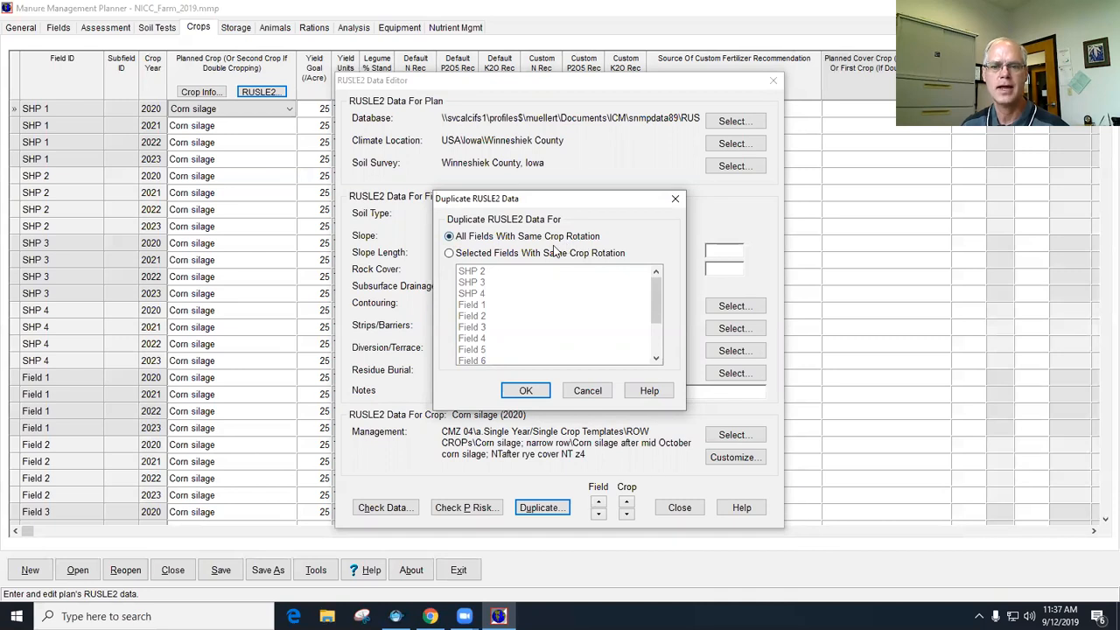
click(528, 394)
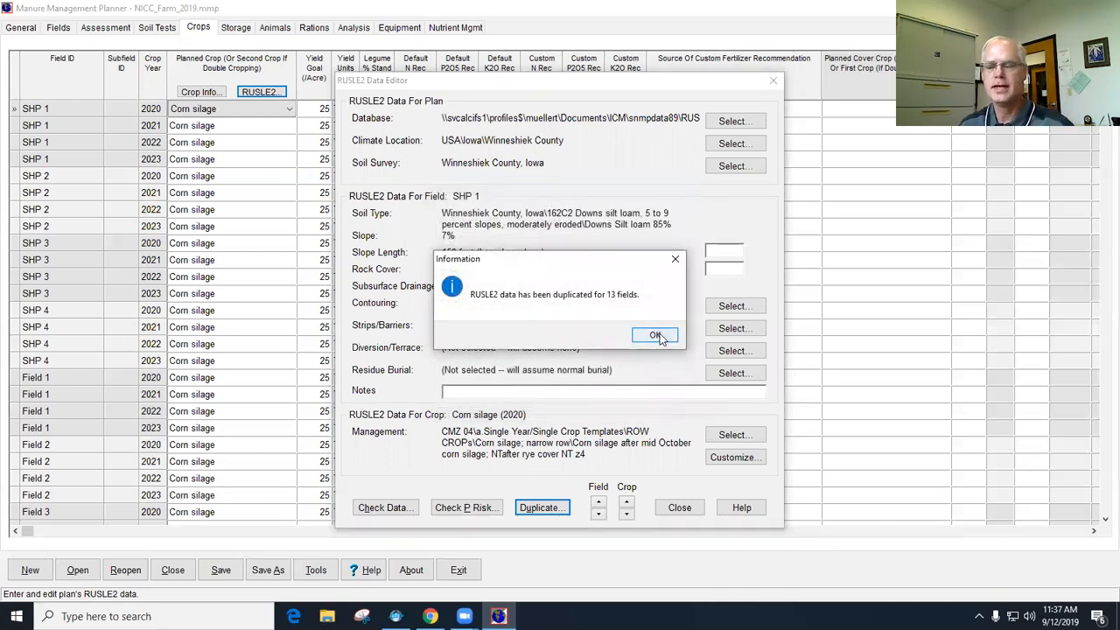
click(655, 337)
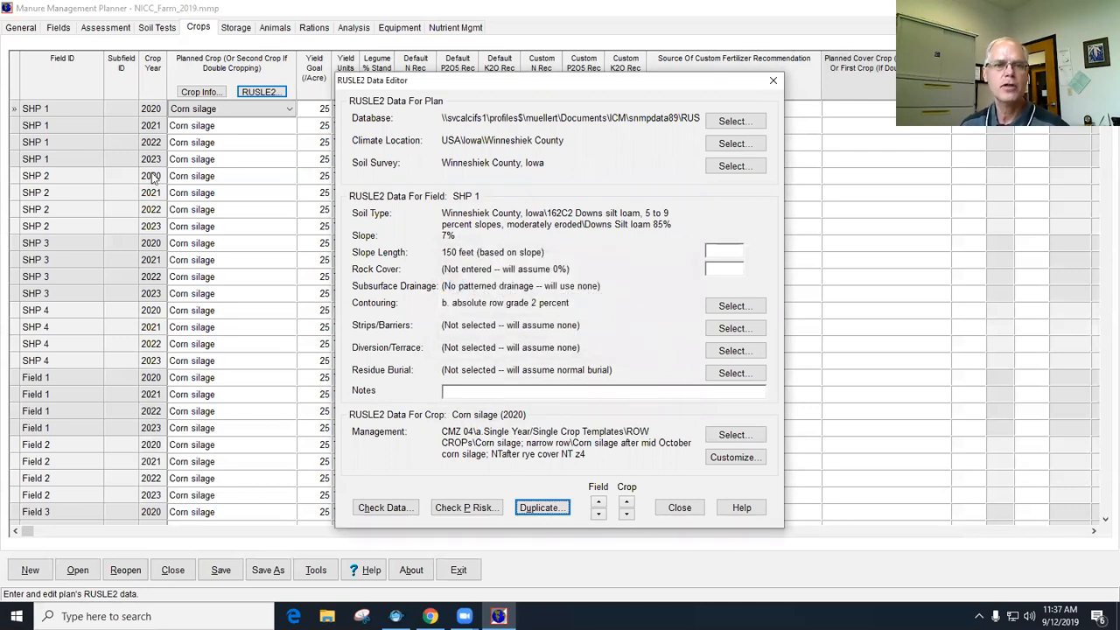
- Check the RUSLE2 management assigned to SHP 1's corn silage across the 2020 to 2023 crop years
click(627, 515)
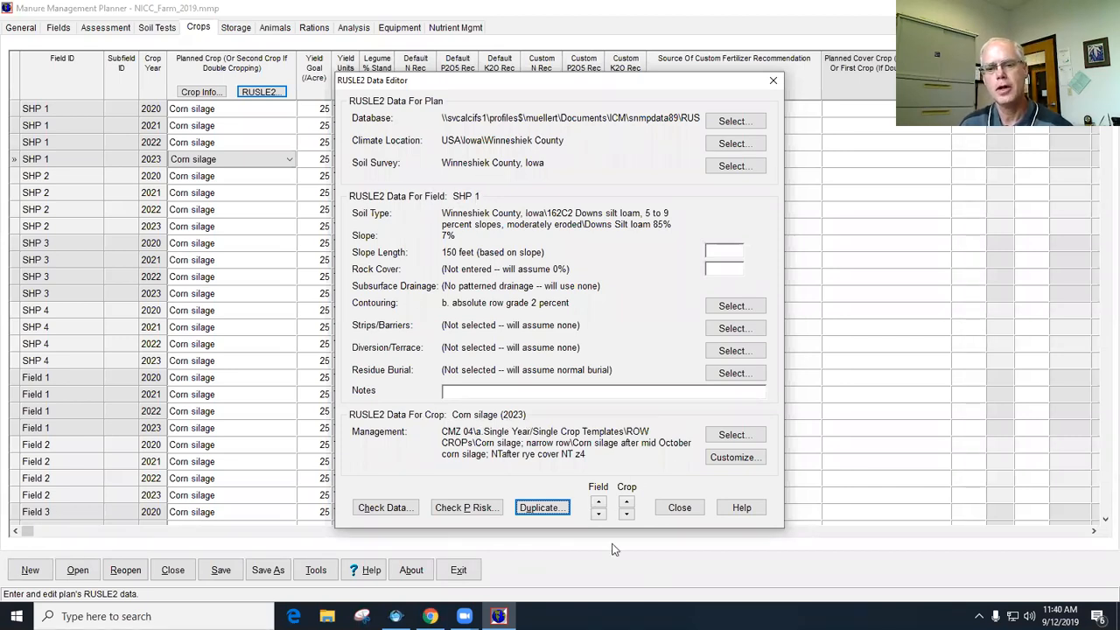
click(626, 505)
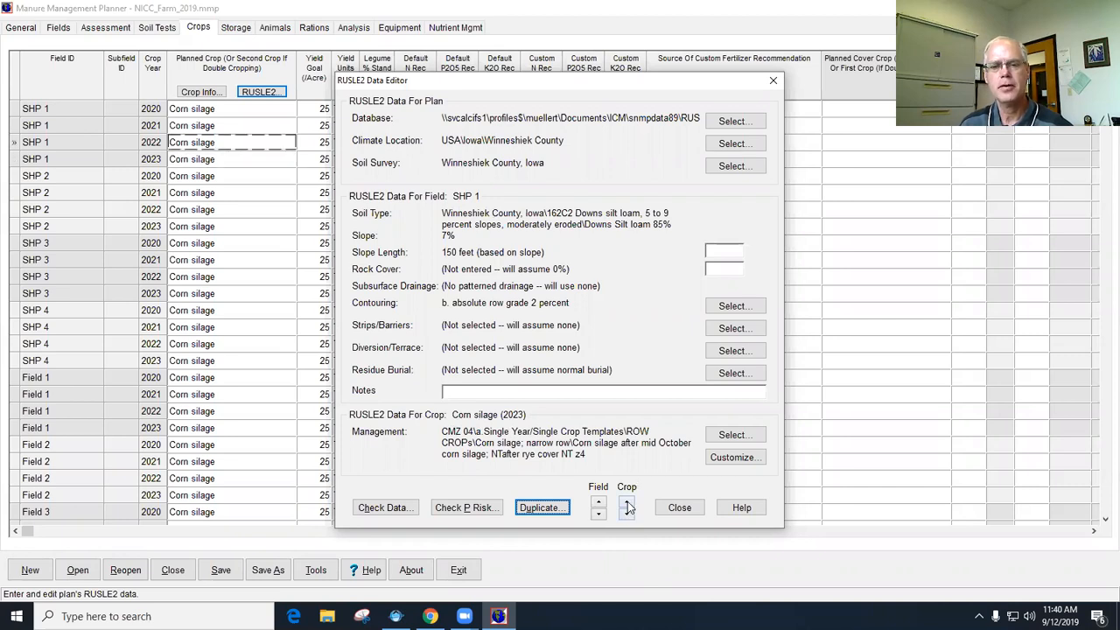
click(627, 506)
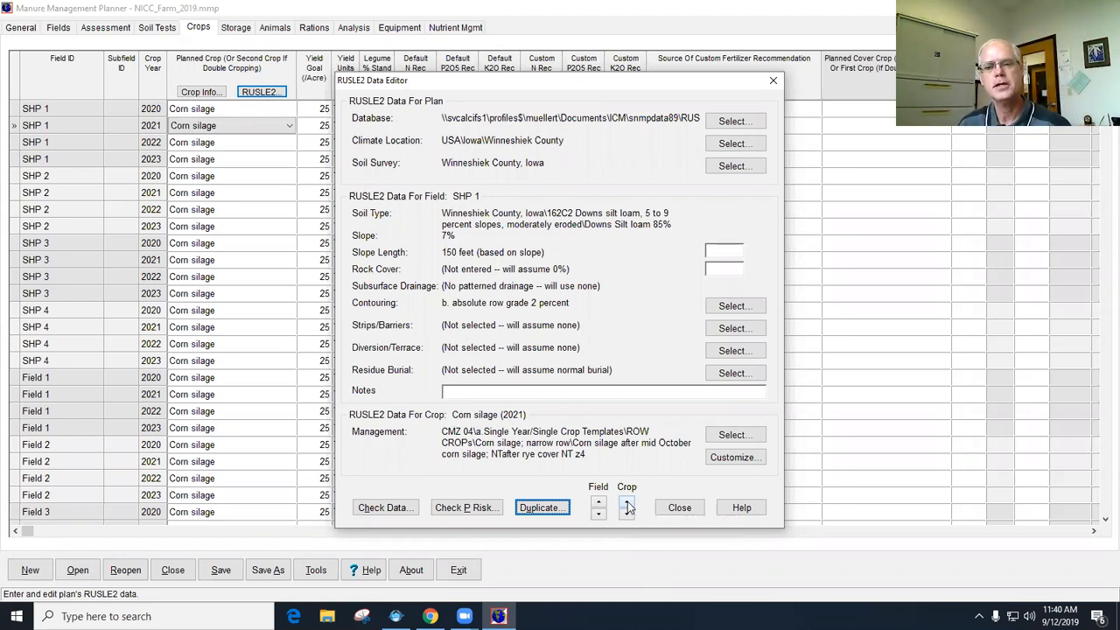
click(627, 504)
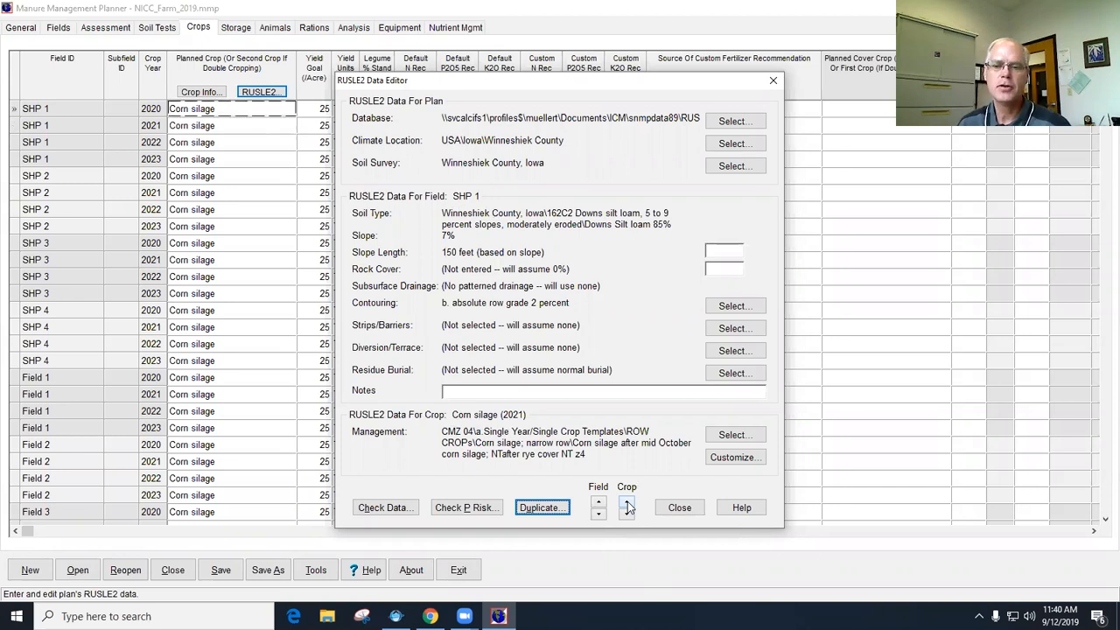
- Review the duplicated RUSLE2 data field by field from SHP 2 through Field 1
click(599, 515)
click(599, 515)
click(599, 516)
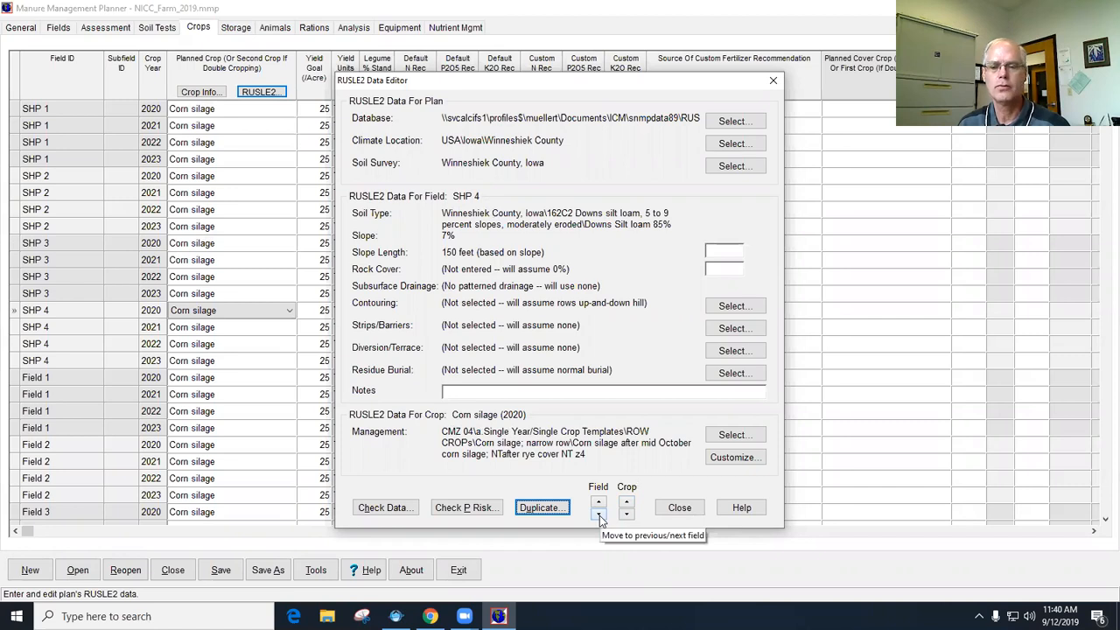
click(600, 516)
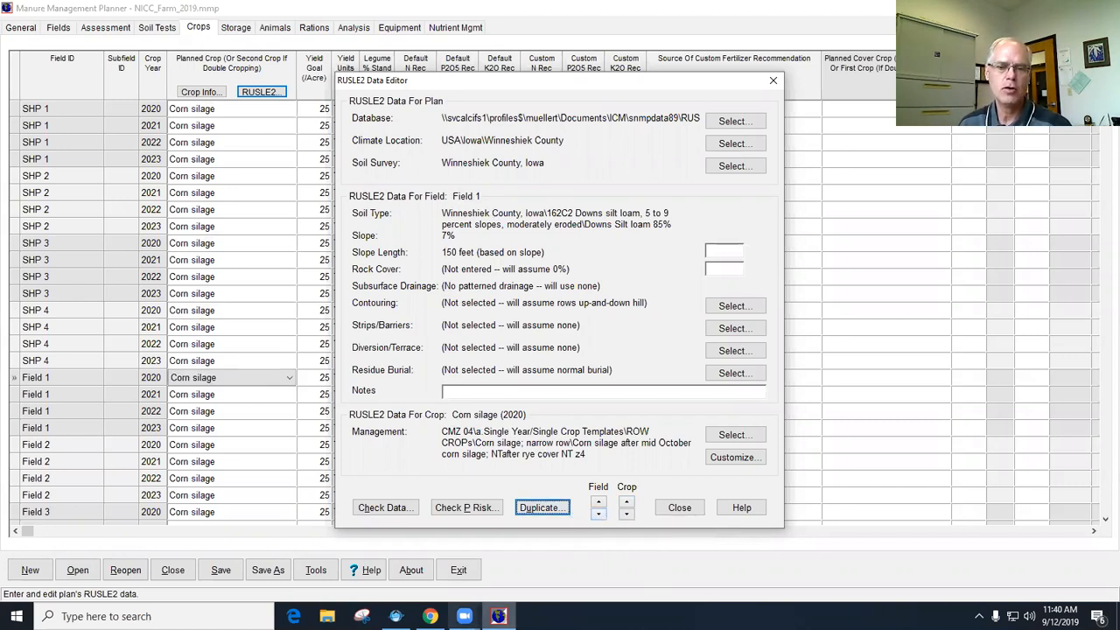
- Switch to the MapWindow GIS farm map to examine the terraces in Field 2, and return to Manure Management Planner
mouse_move(396, 617)
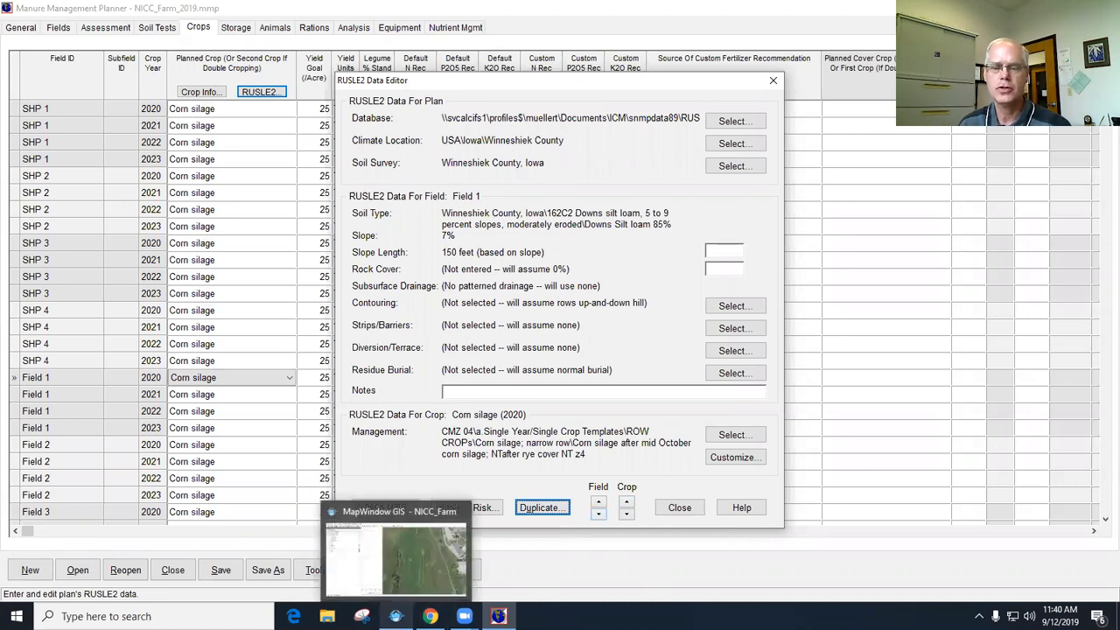
click(386, 551)
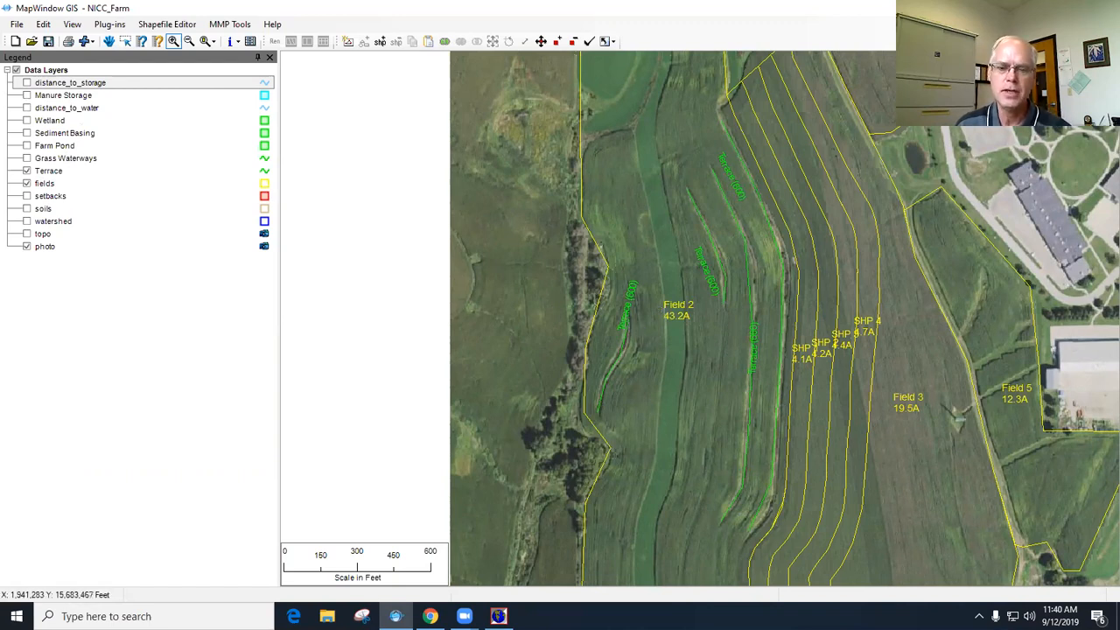
click(499, 616)
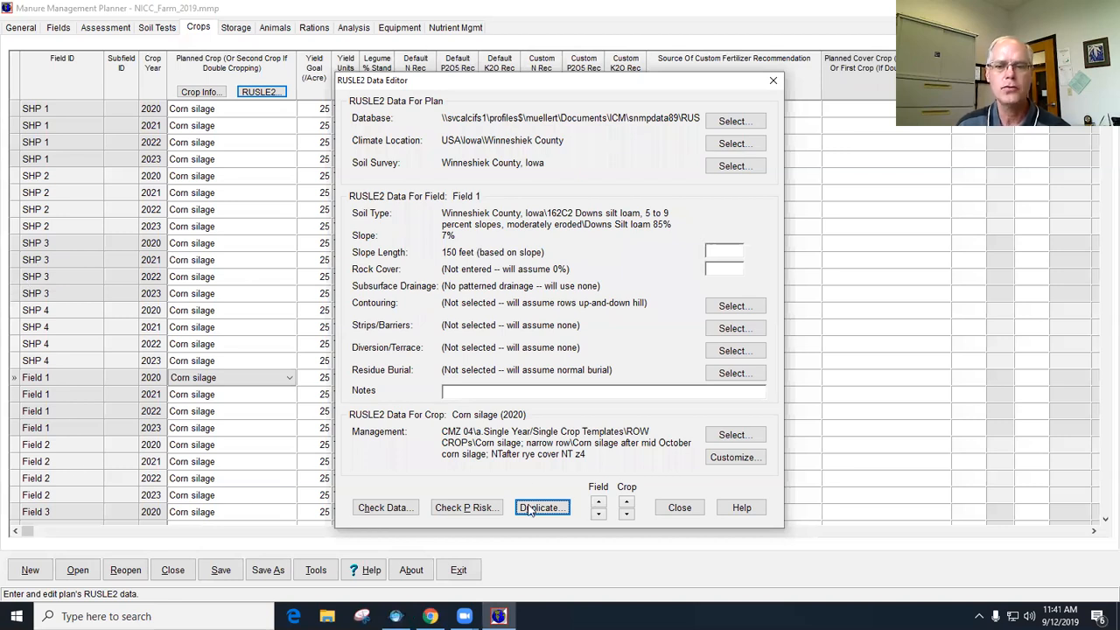
- Go to Field 2's RUSLE2 data and review its diversion/terrace system selection, keeping the current choice
click(599, 514)
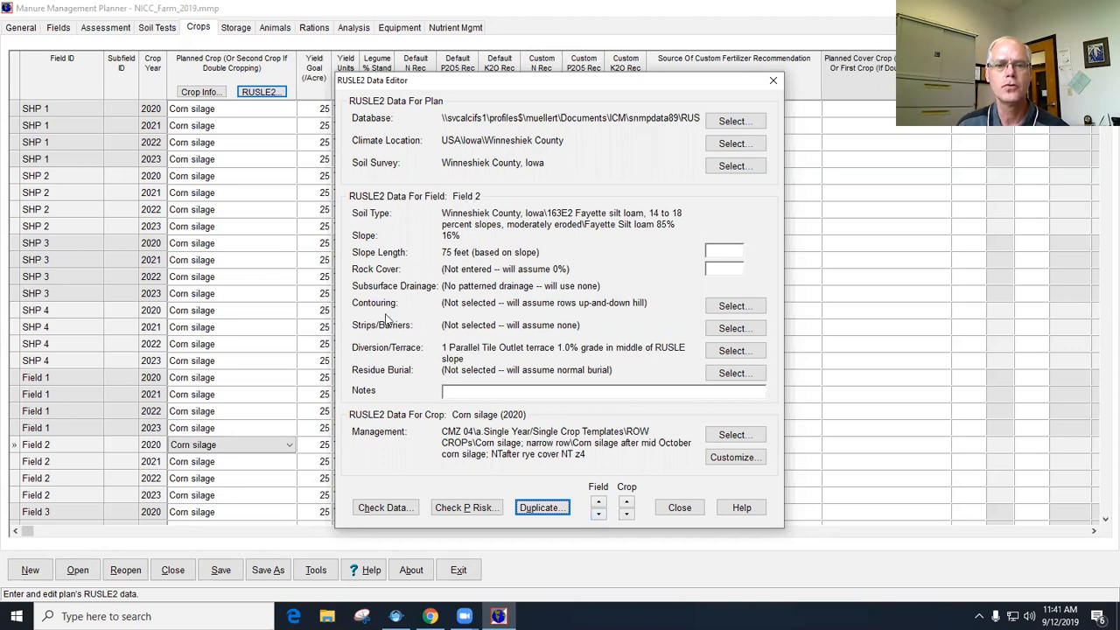
click(746, 358)
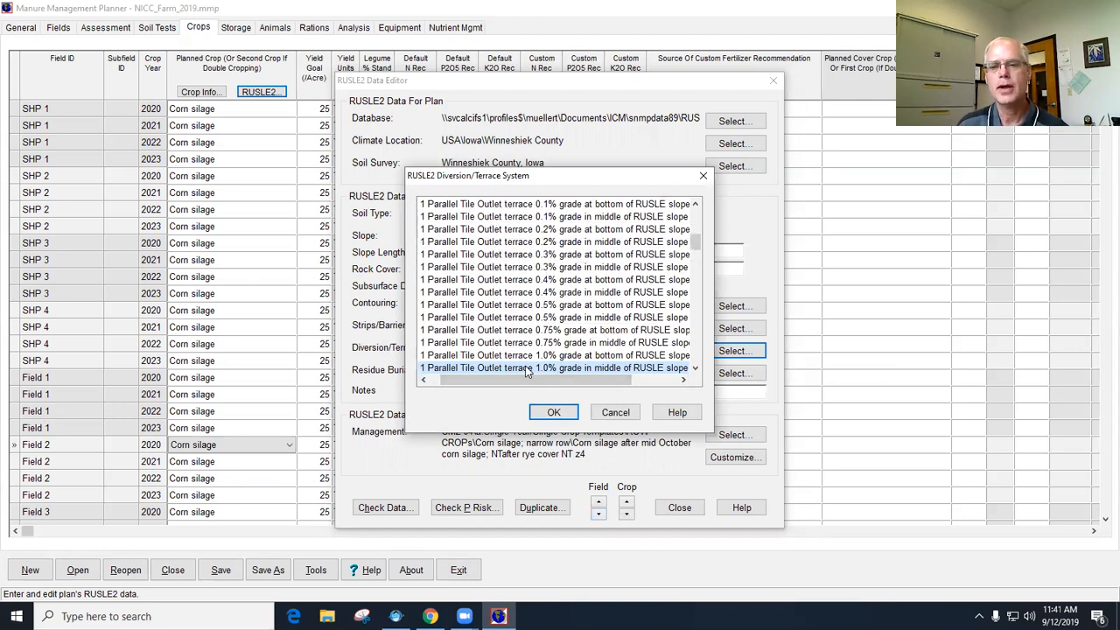
click(553, 412)
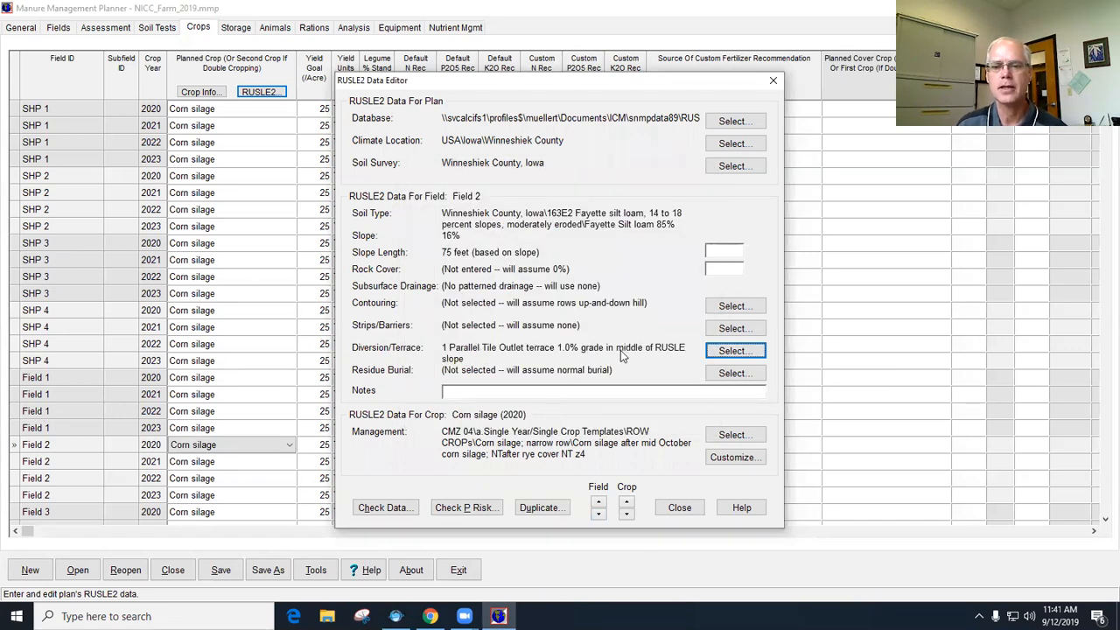
- Check the RUSLE2 management for Field 2's corn silage in crop years 2021 through 2023
click(627, 514)
click(626, 514)
click(626, 514)
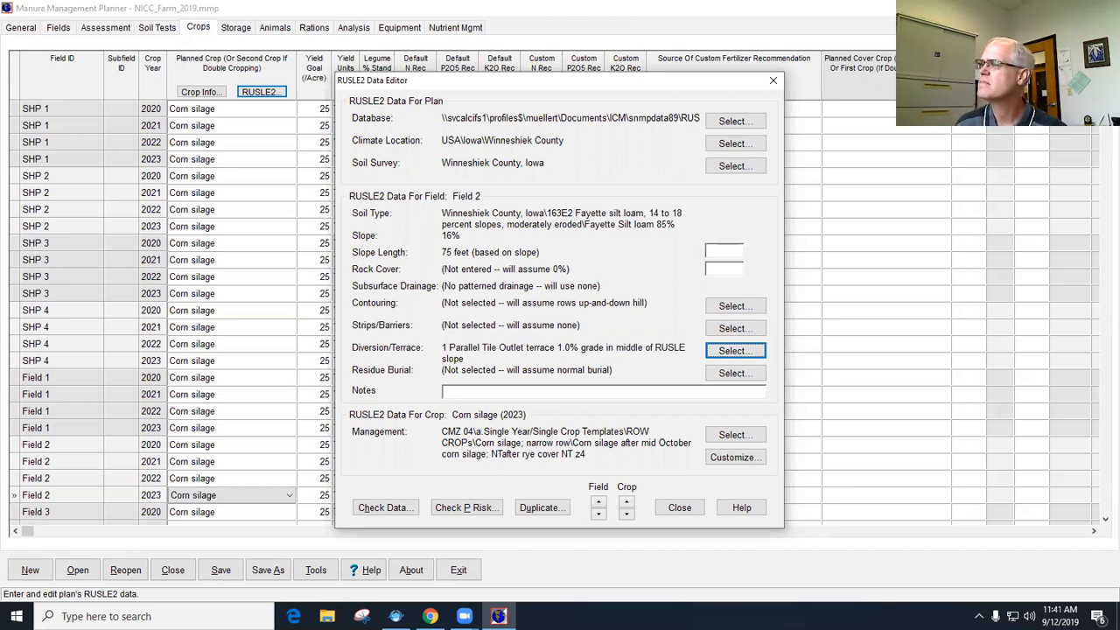
- Check Field 2's provisional RUSLE2 management and soil loss estimates, including the report, and close the RUSLE2 data
click(386, 508)
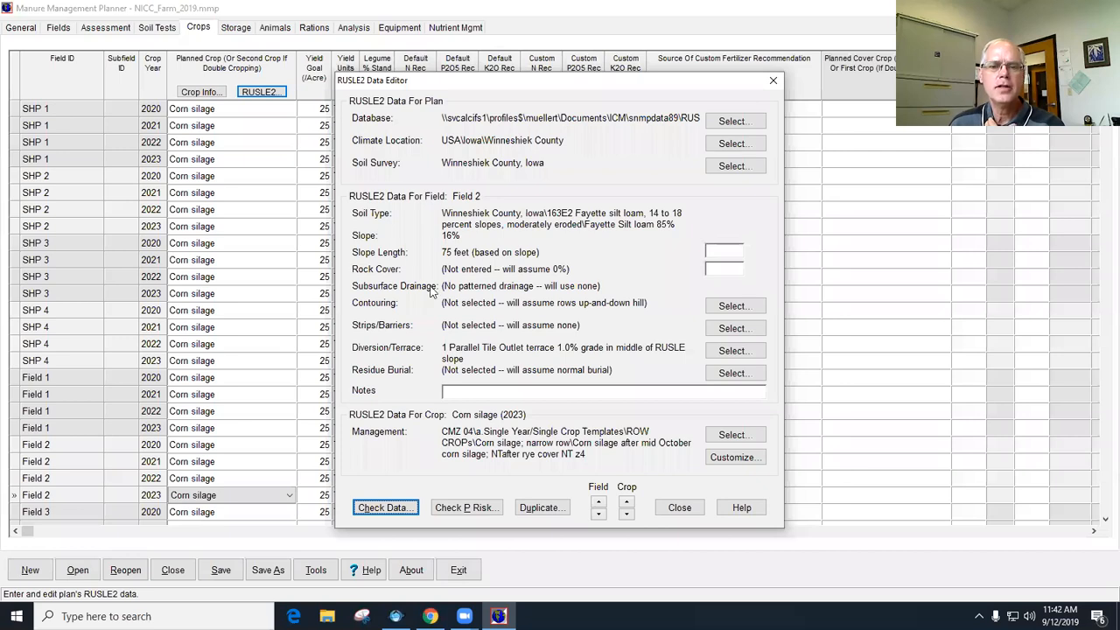
click(375, 508)
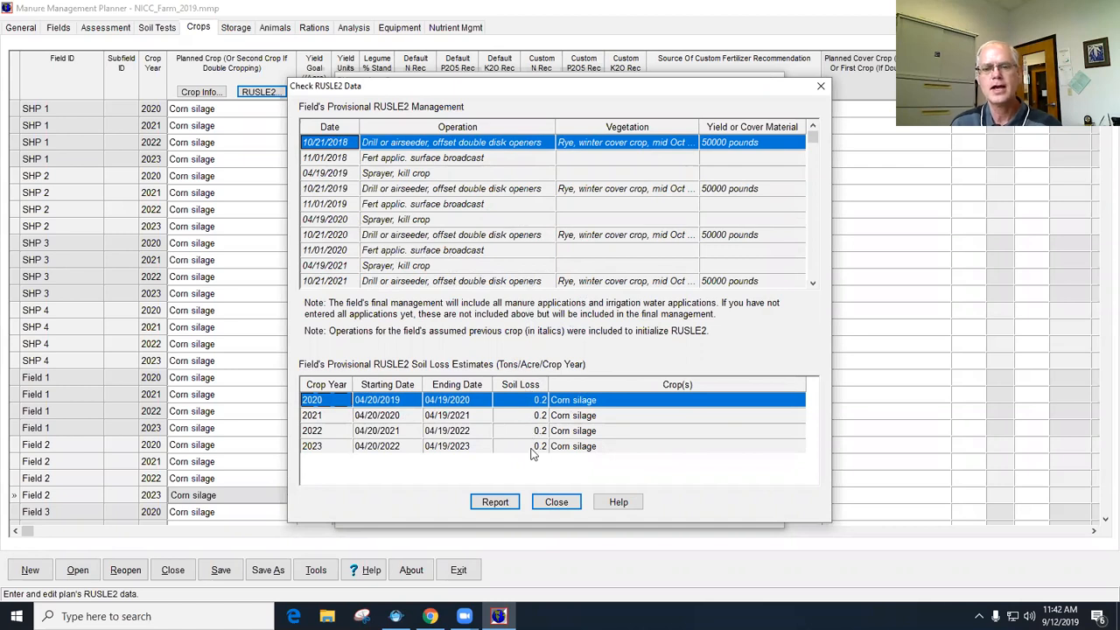
click(495, 502)
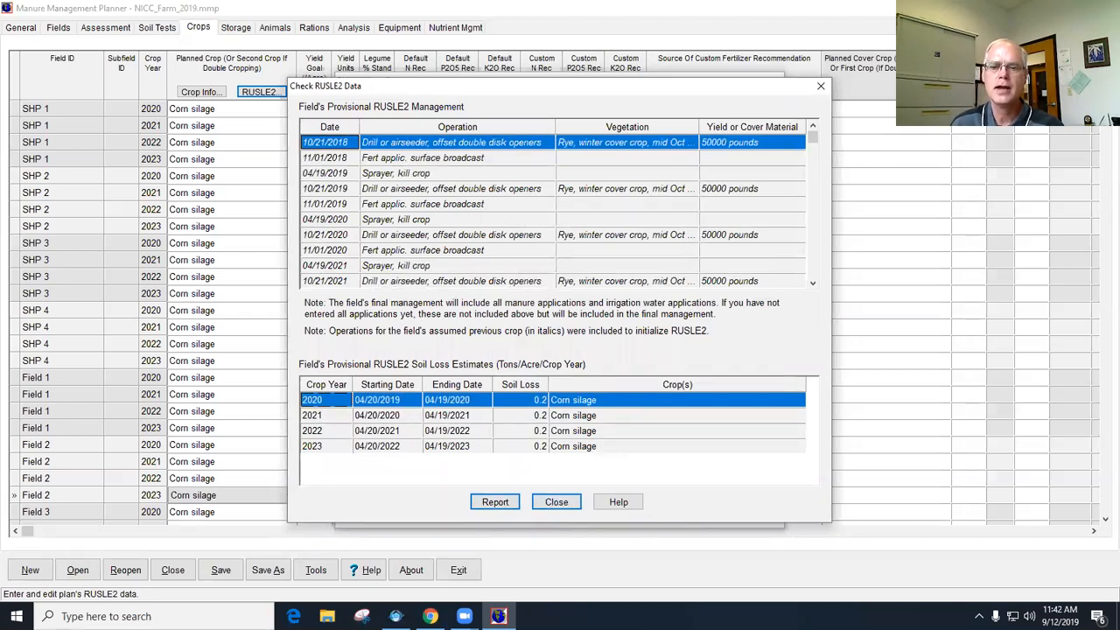
click(557, 503)
click(680, 508)
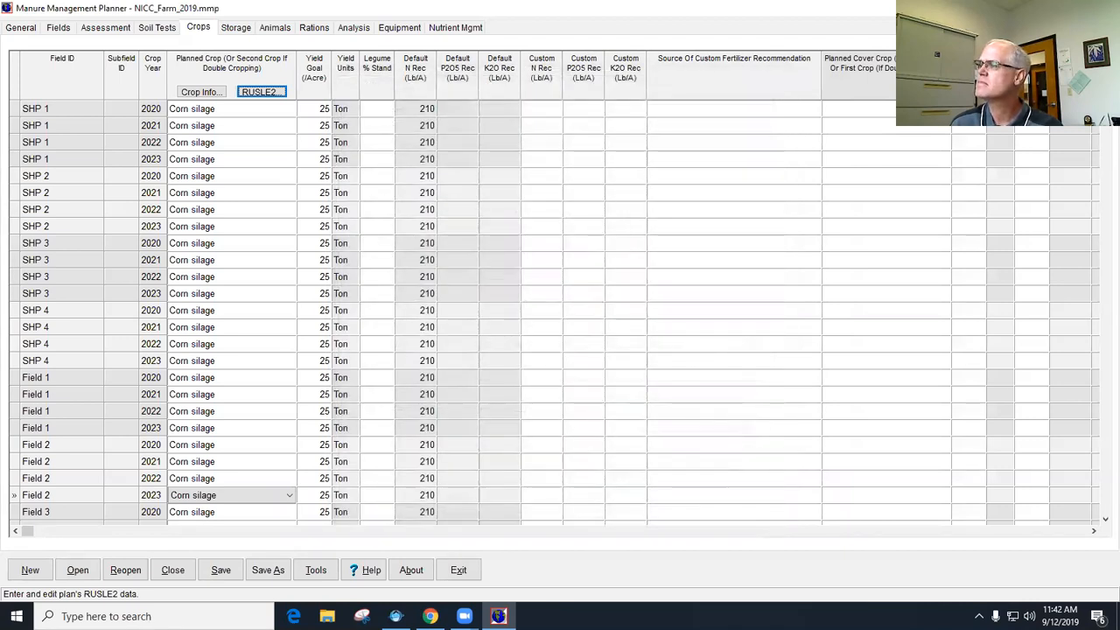
- Open the plan's tools, collapse the expanded National USDA-NRCS Format Document Maker custom tools, and view the standard report choices
click(316, 570)
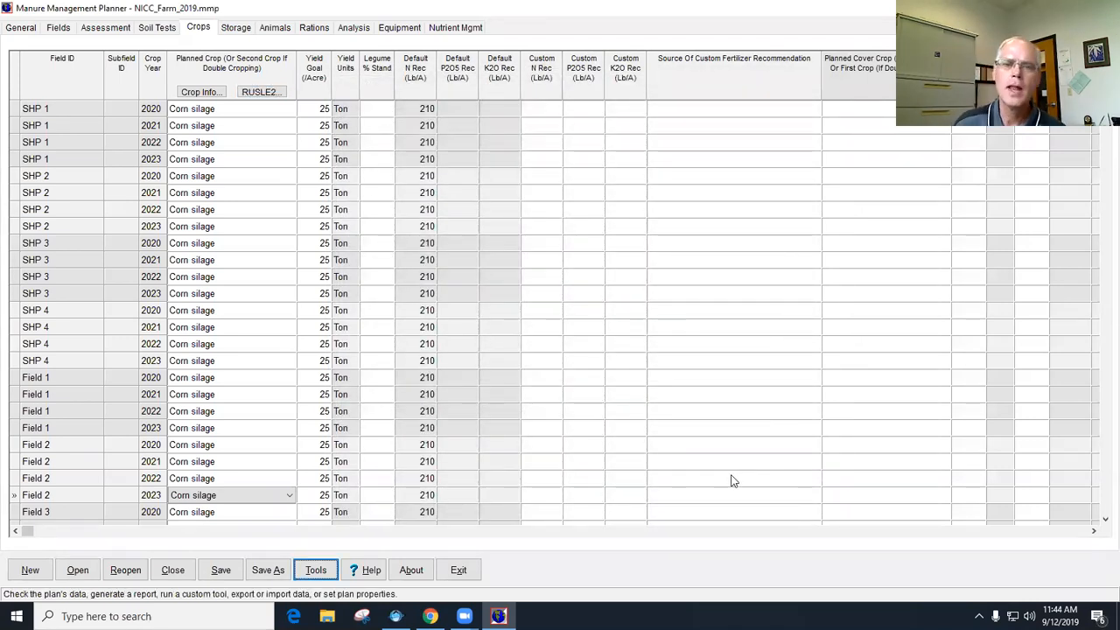
click(322, 574)
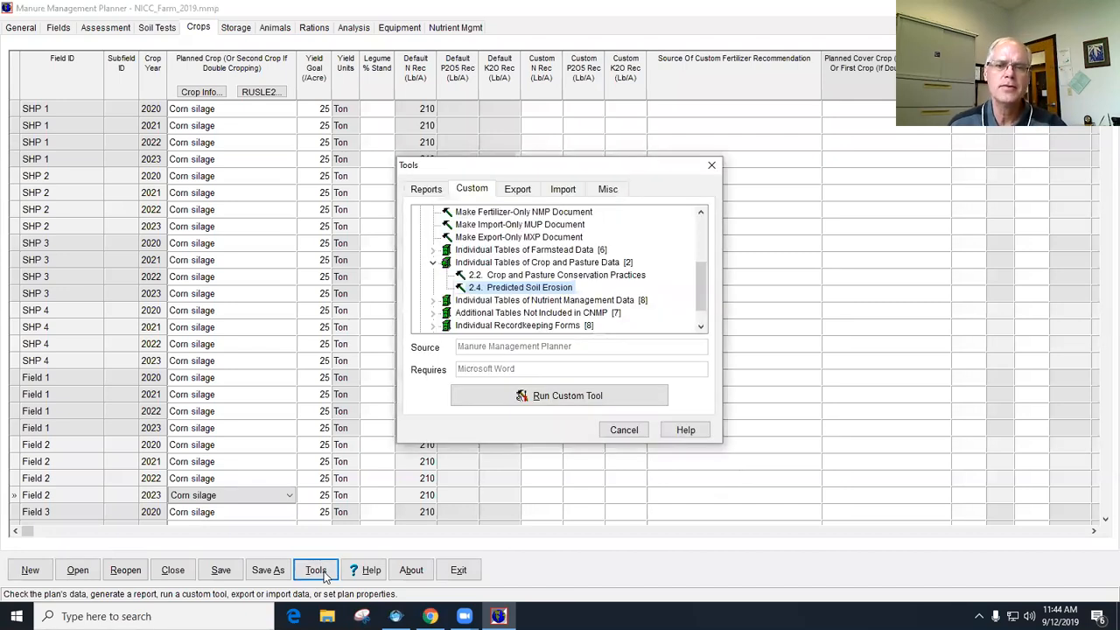
click(433, 263)
drag(701, 293, 701, 244)
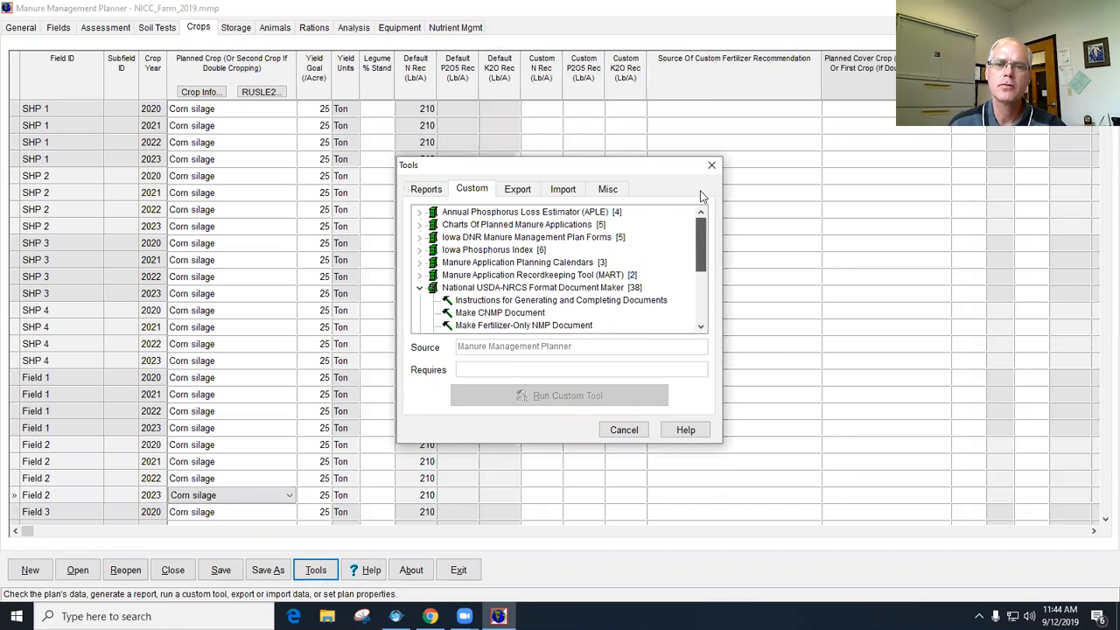
click(420, 288)
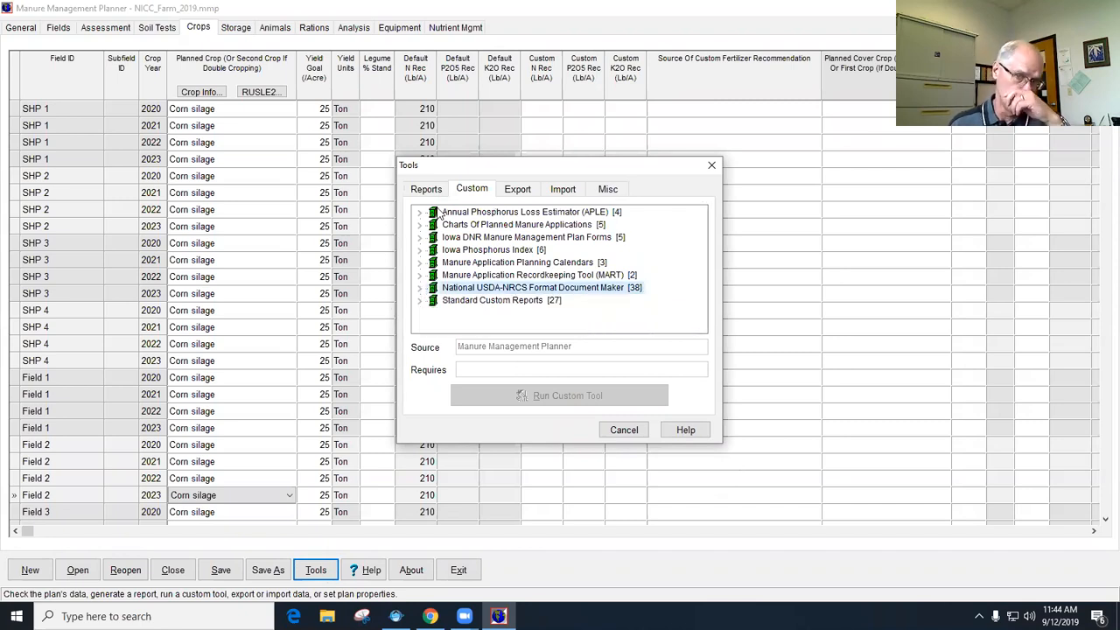
click(424, 190)
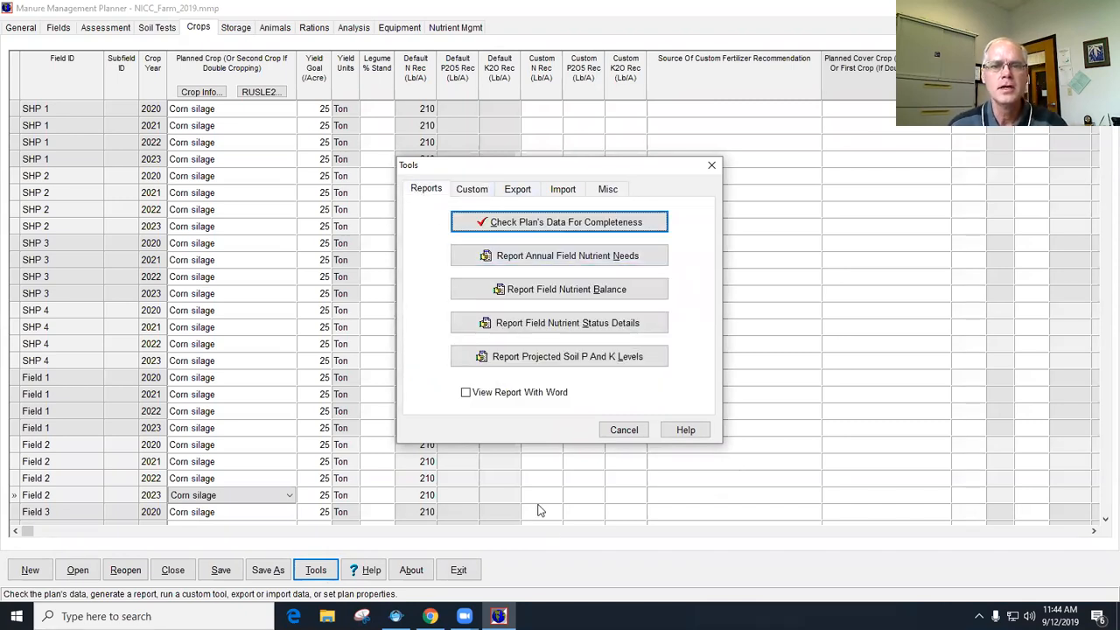
- Generate the 2.4 Predicted Soil Erosion table in Word using the National USDA-NRCS Format Document Maker's crop and pasture data tools
click(472, 189)
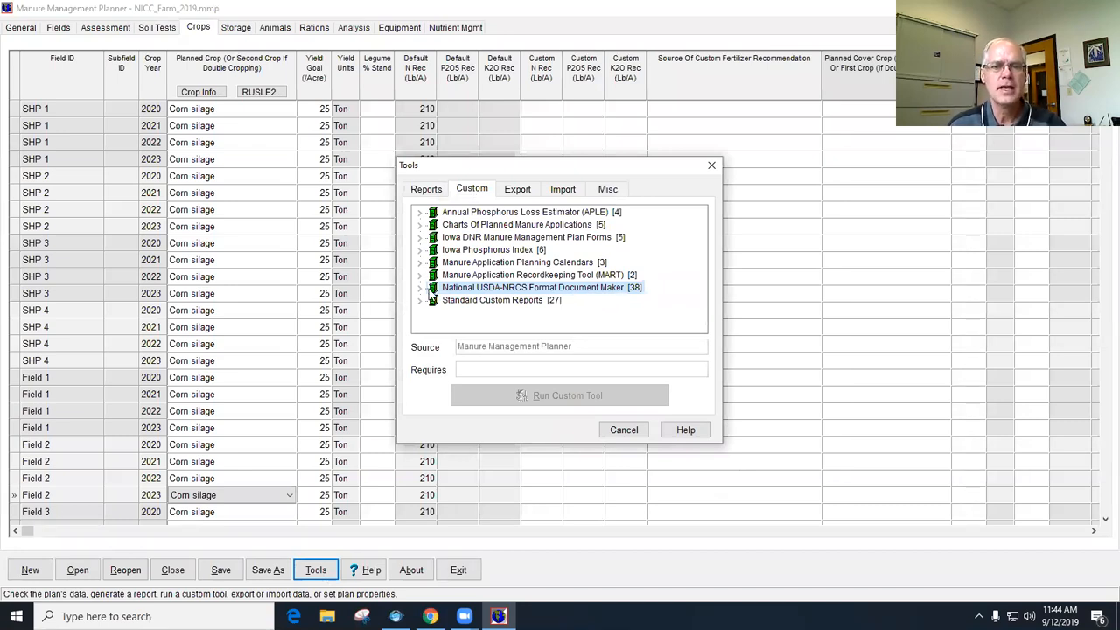
click(421, 289)
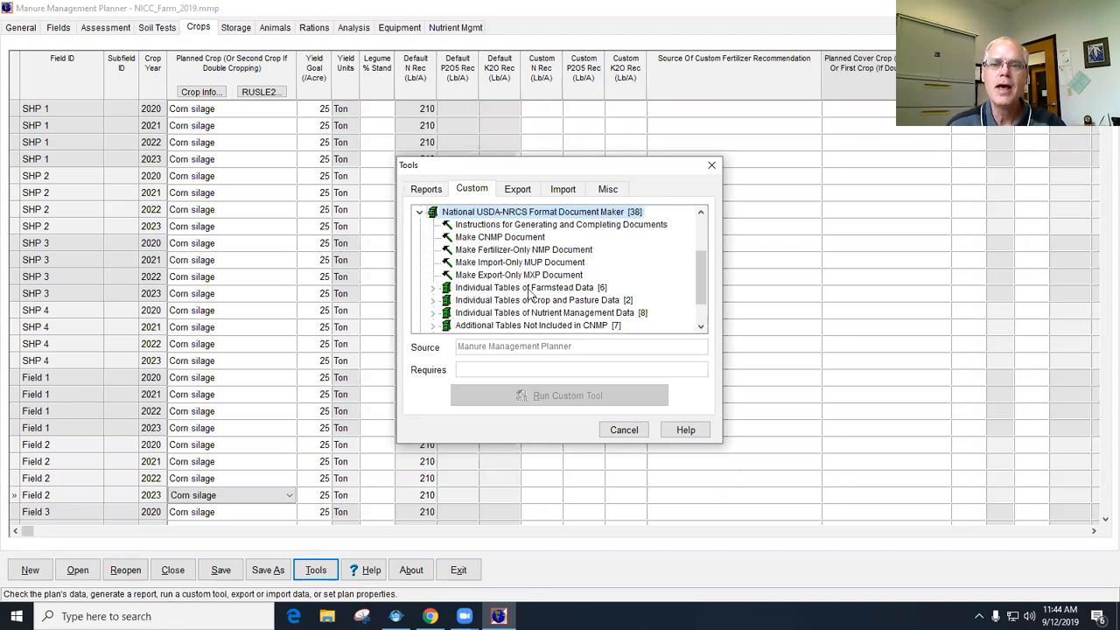
click(433, 301)
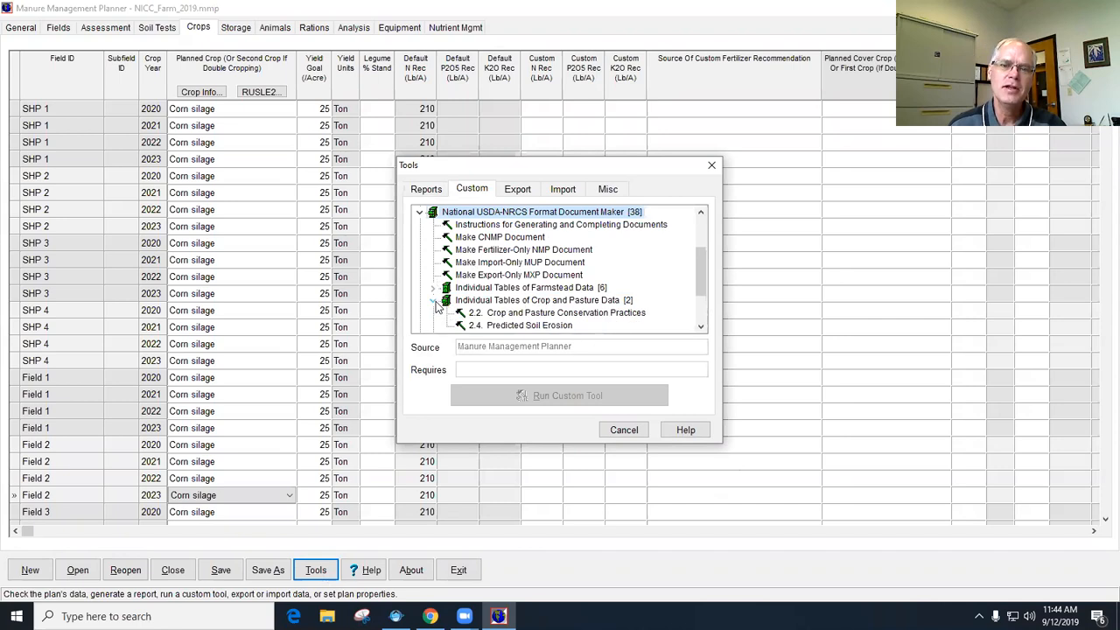
click(540, 327)
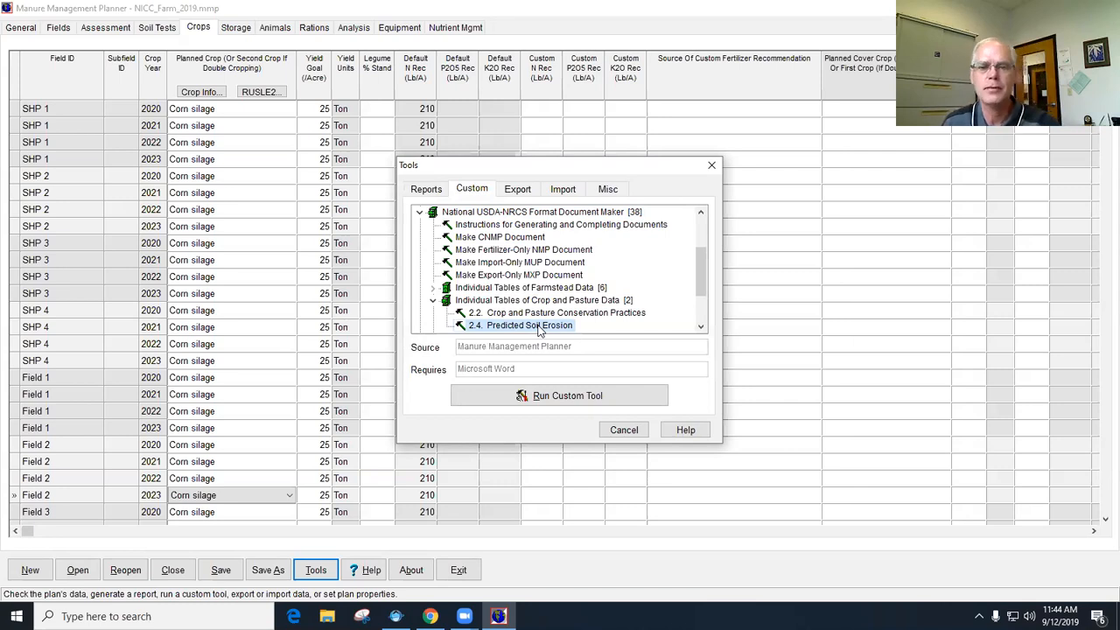
click(549, 400)
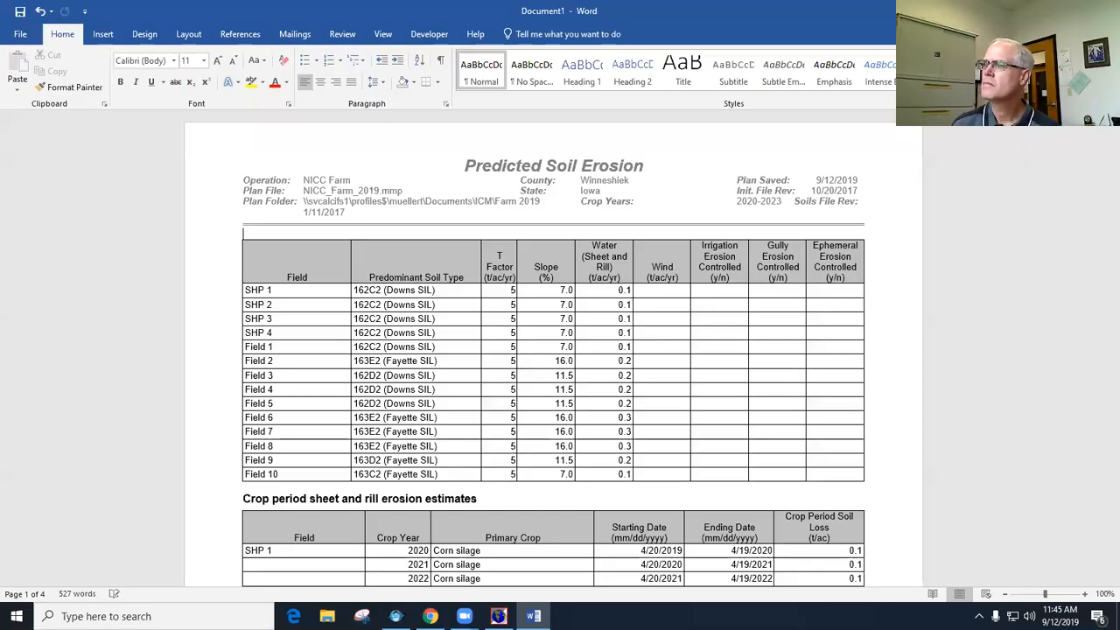
- Review each field's sheet and rill erosion and the crop period estimates in the Predicted Soil Erosion report
scroll(433, 305, down, 1)
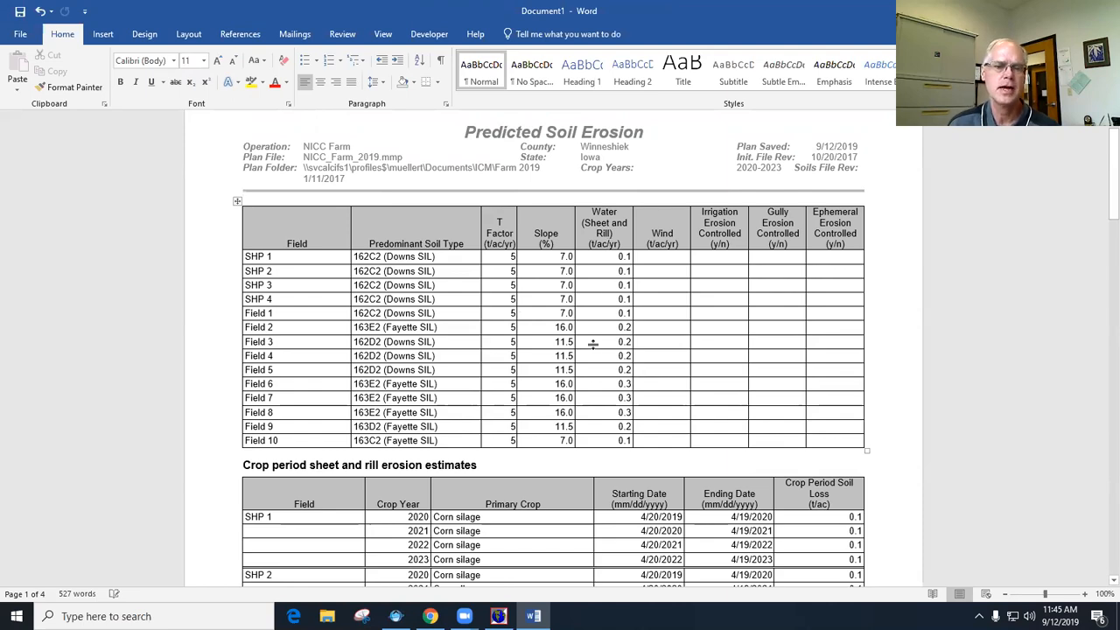
scroll(593, 345, down, 10)
scroll(593, 346, up, 12)
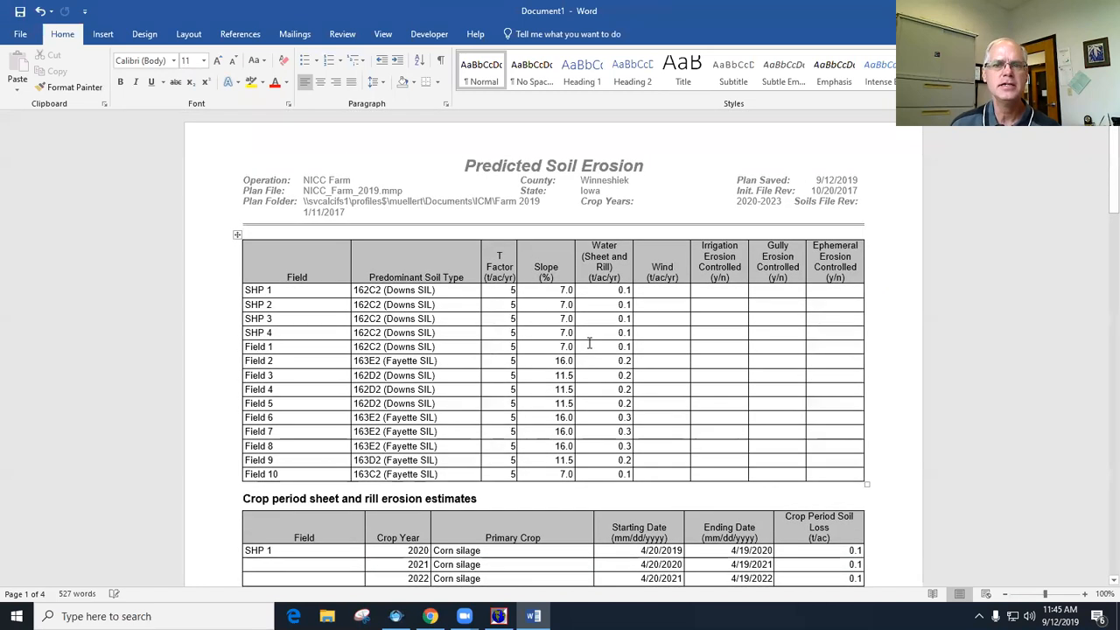